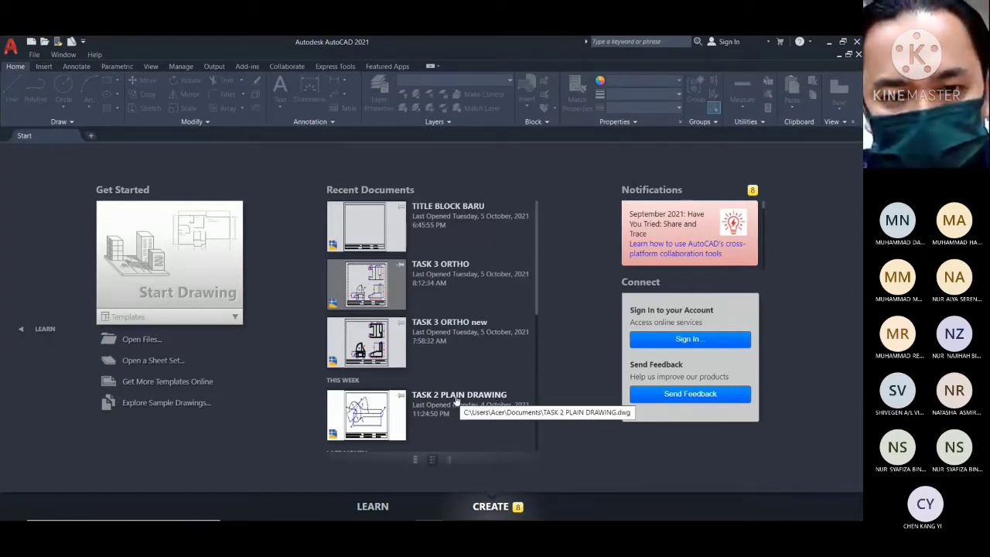
Open the recent drawing TITLE BLOCK BARU and fit the whole title block sheet in view
click(445, 216)
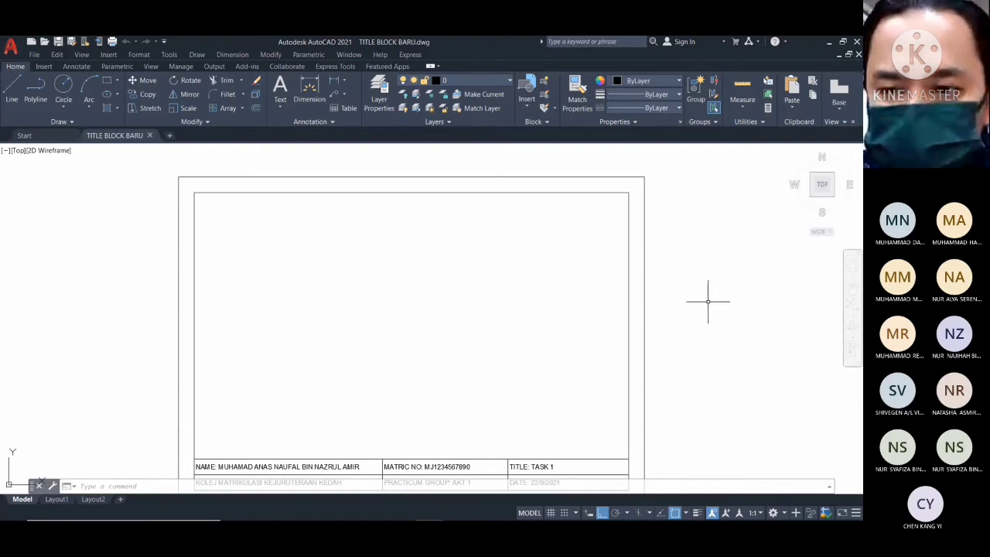
scroll(706, 298, down, 2)
middle_drag(706, 296, 658, 233)
scroll(657, 250, up, 3)
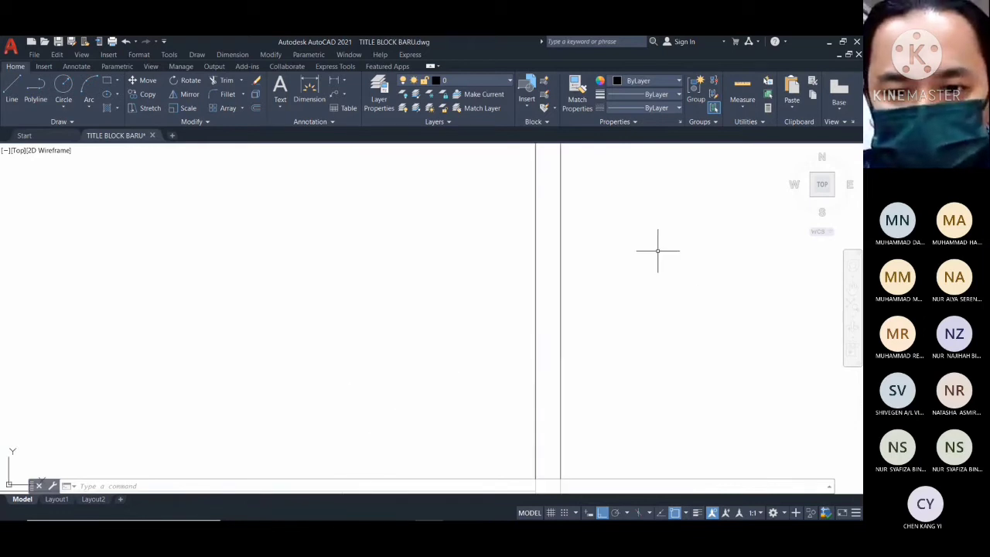
scroll(657, 250, down, 4)
scroll(658, 249, up, 1)
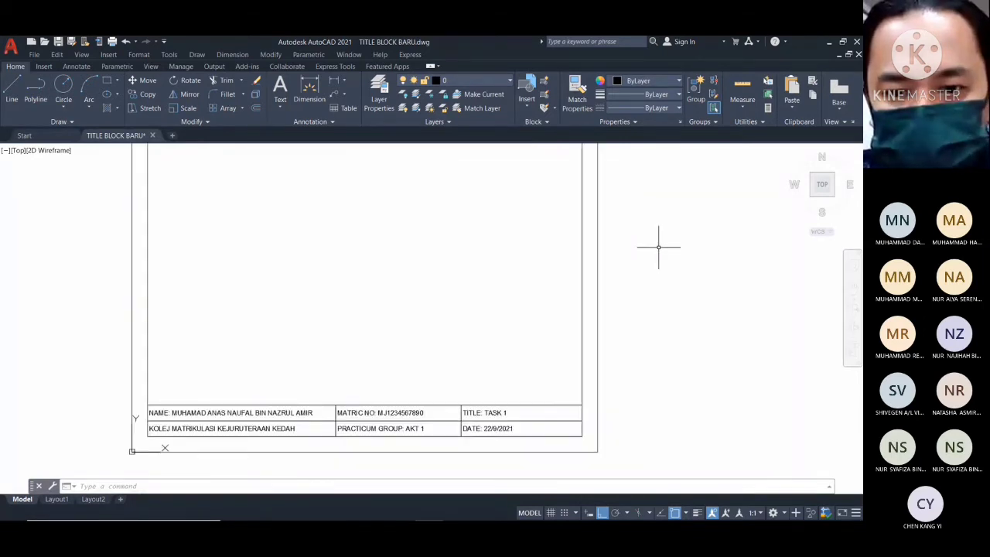
middle_drag(661, 243, 717, 272)
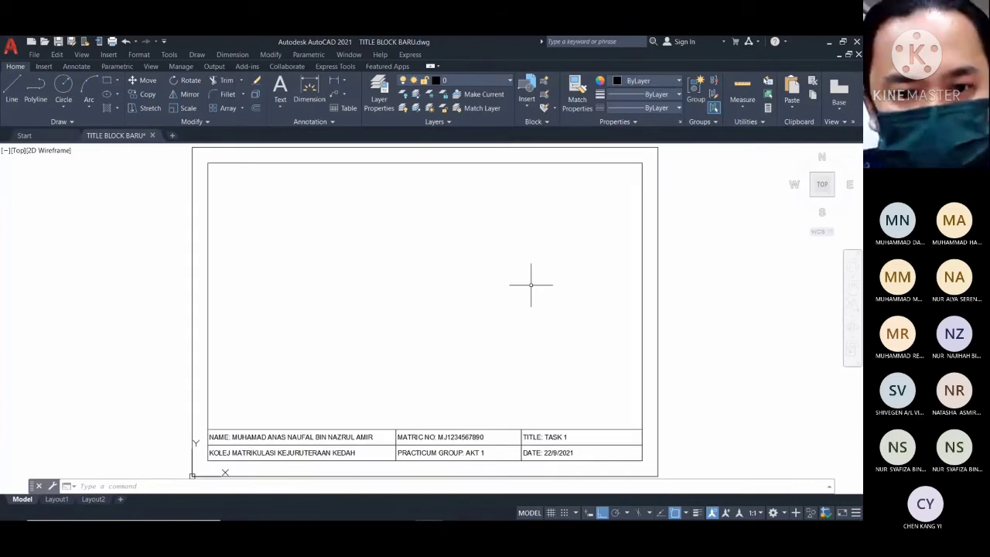
Draw a 50-unit horizontal line running right from a point near the middle of the sheet's drawing area
click(12, 98)
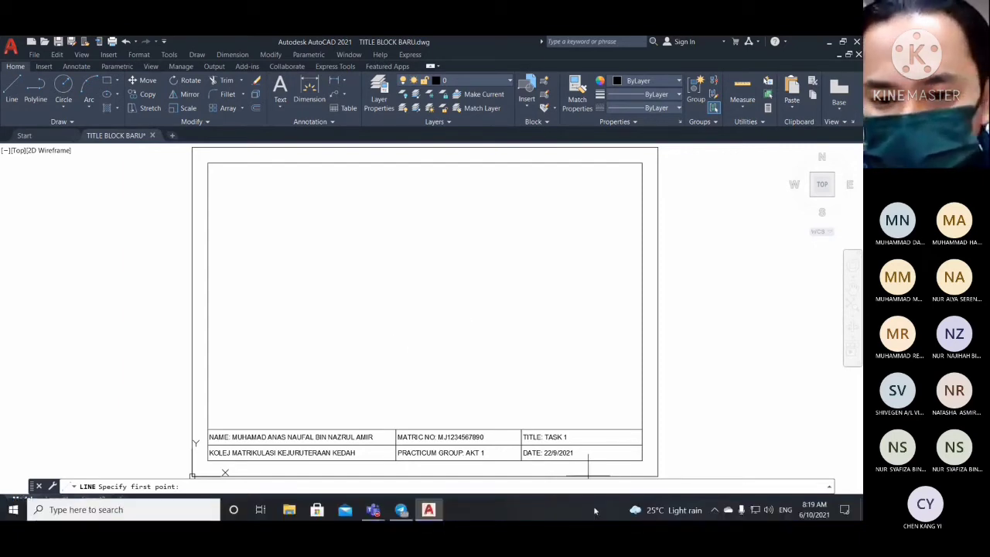
click(416, 334)
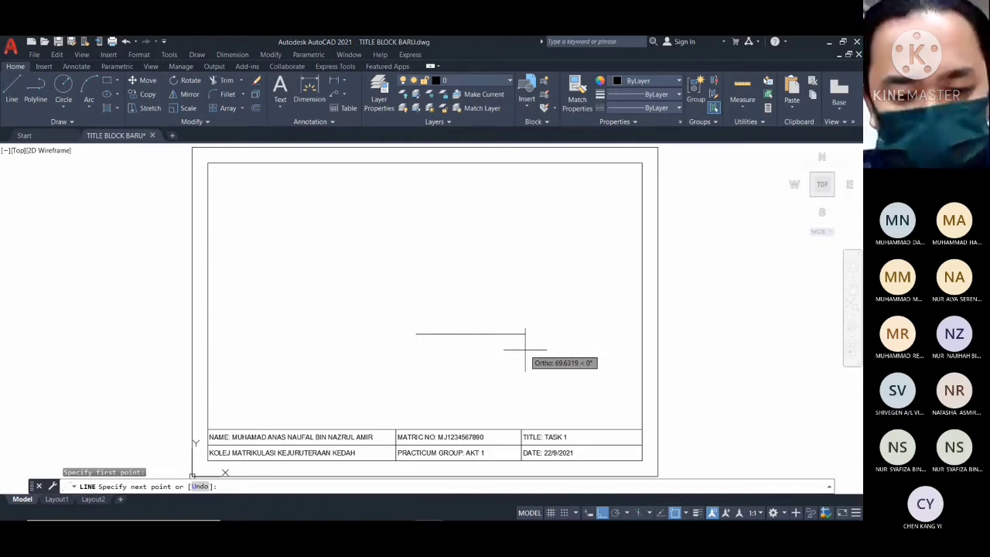
text(50)
key(Return)
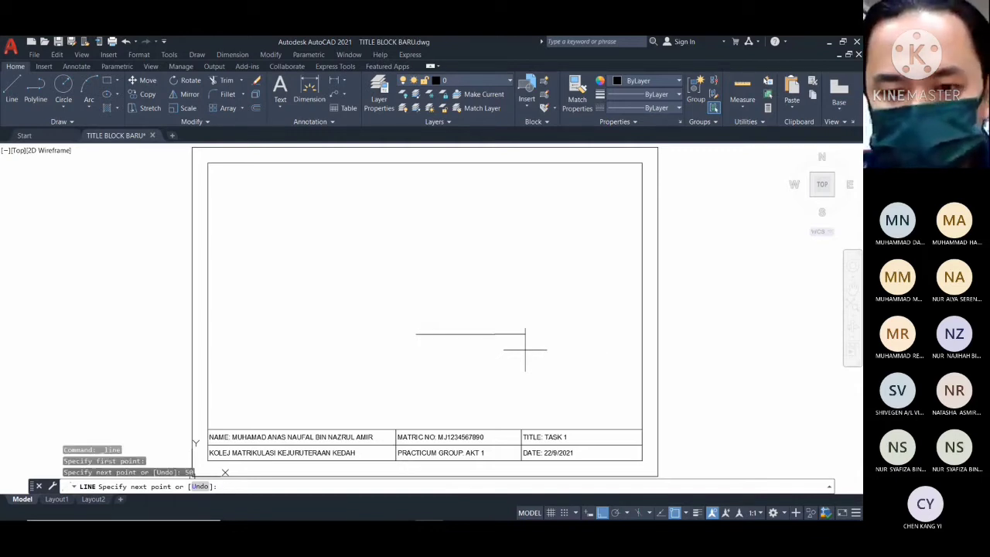
key(Return)
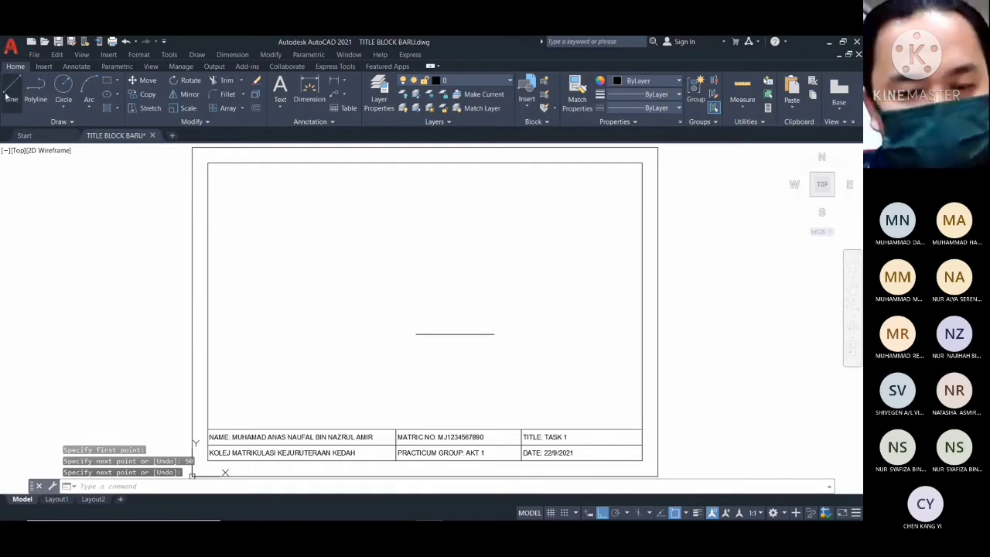
Enable the Intersection object snap and draw a 50-unit vertical line upward from the horizontal line's left endpoint
click(11, 89)
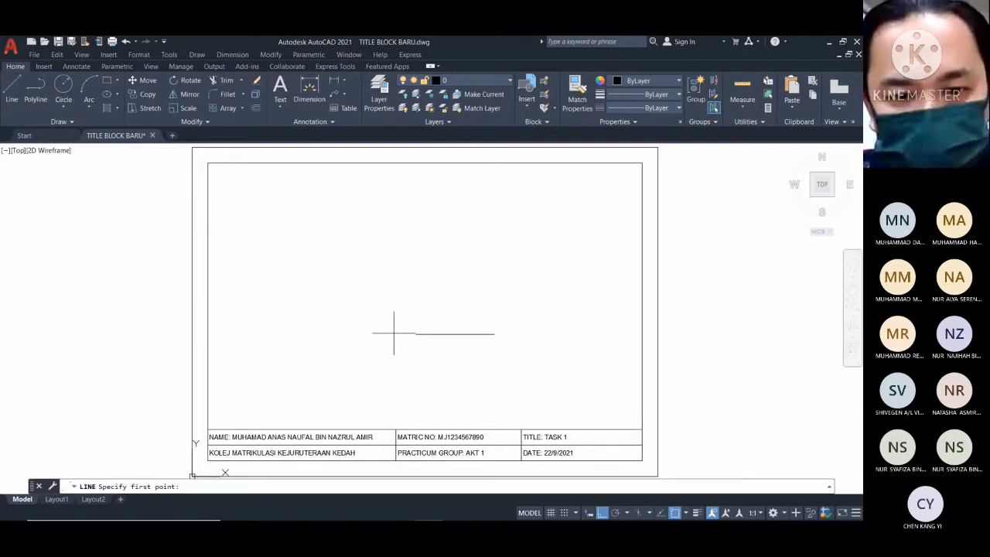
click(685, 514)
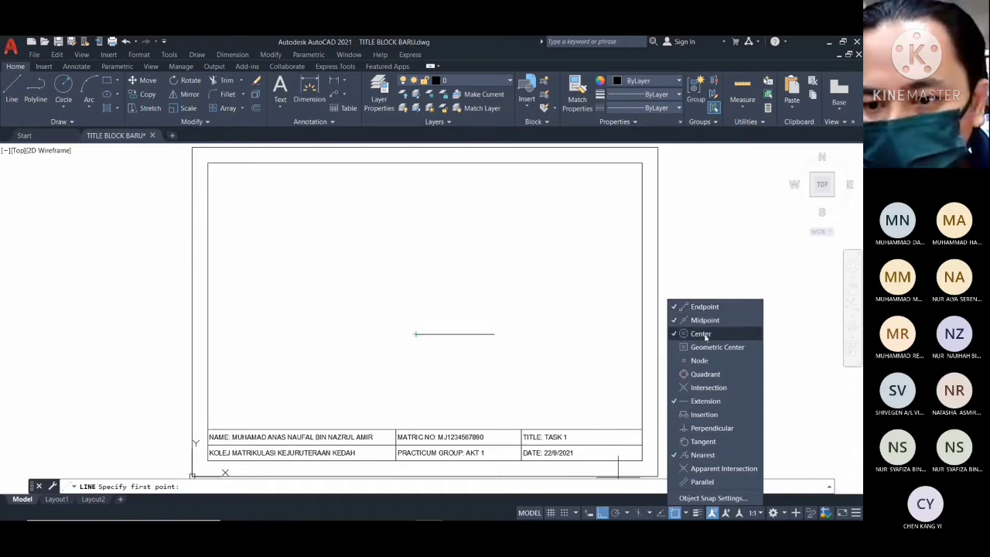
click(708, 387)
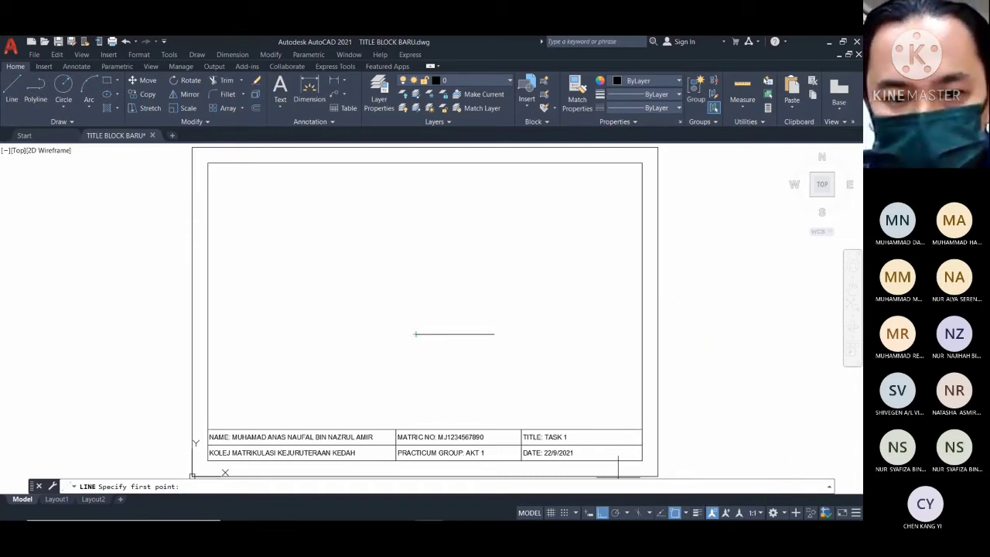
click(416, 334)
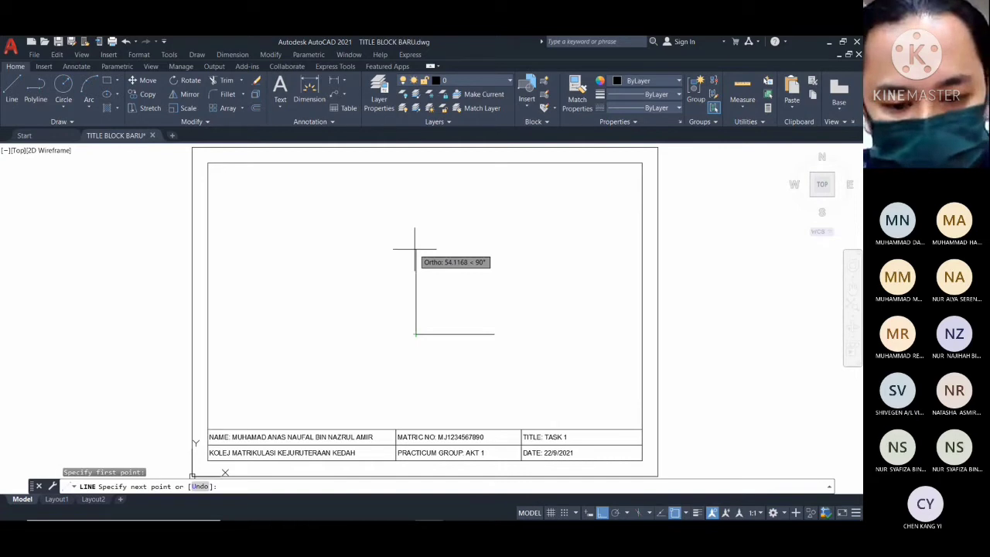
text(50)
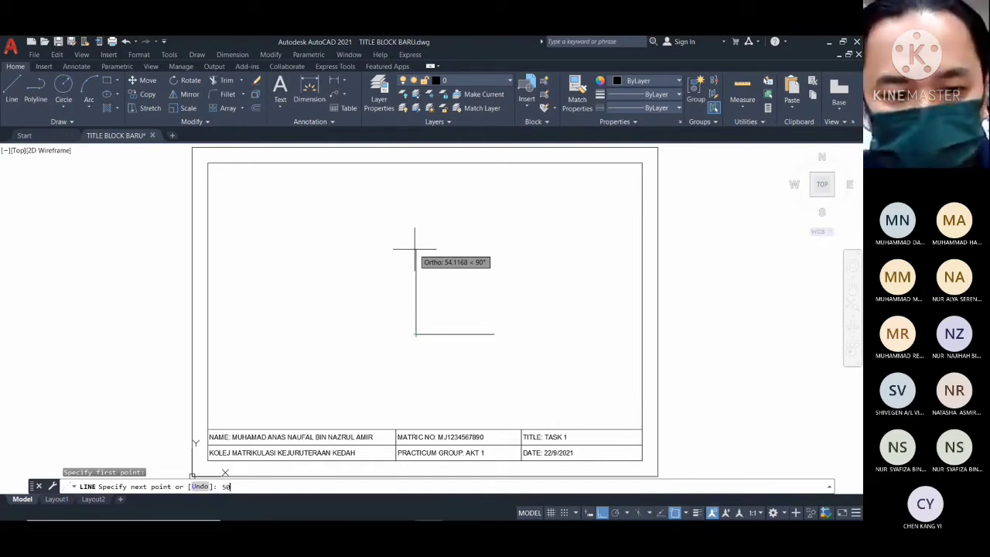
key(Return)
key(Return)
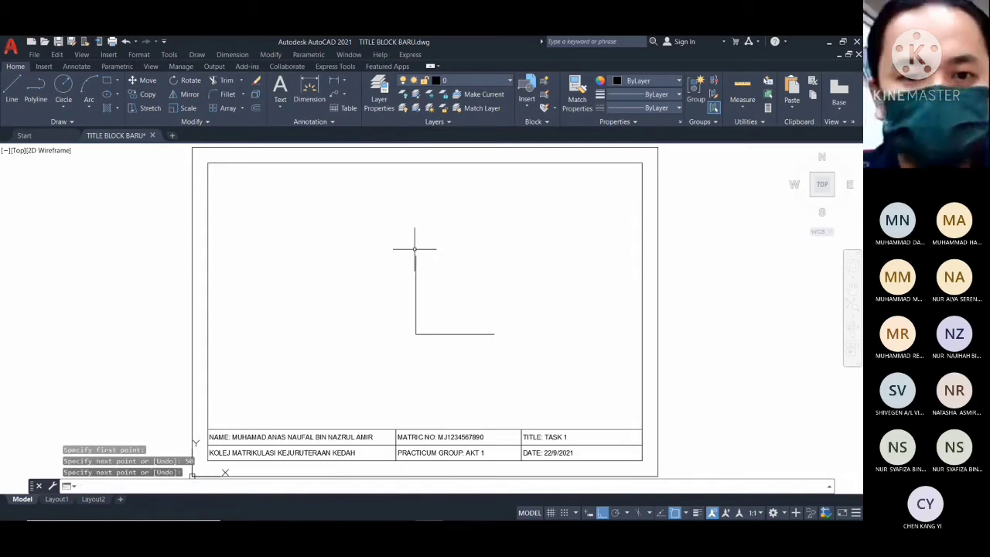
Draw a 50-unit horizontal line to the left from the corner where the two existing lines meet
click(11, 91)
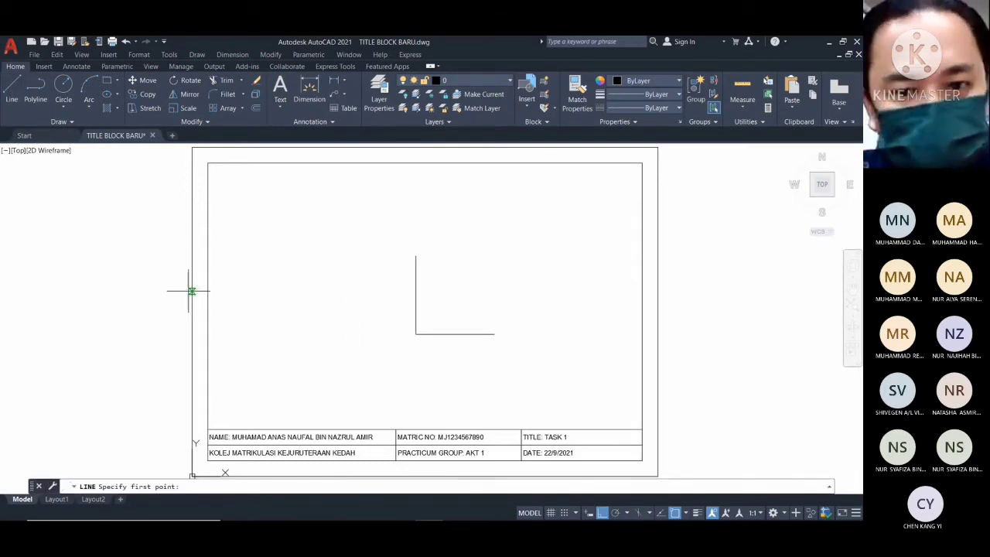
click(415, 333)
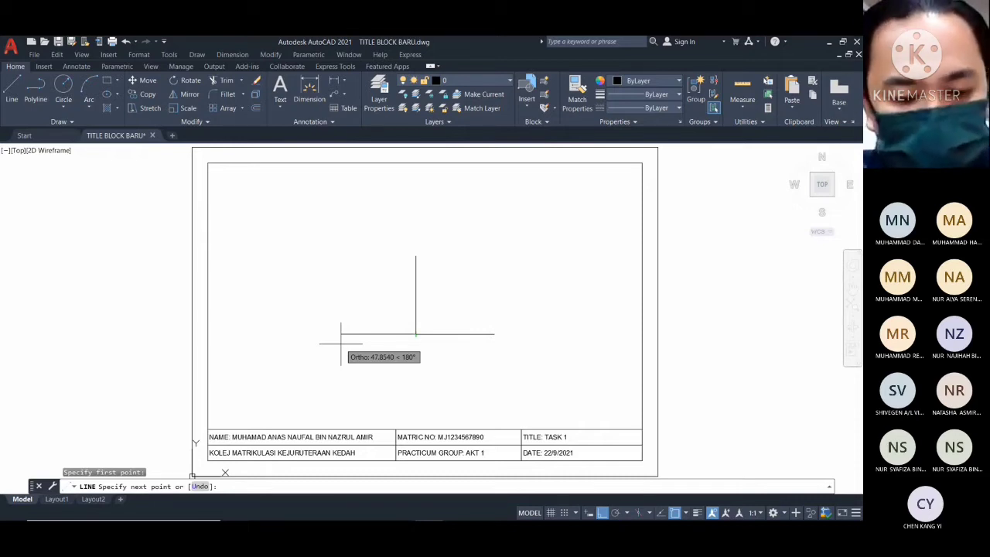
text(50)
key(Return)
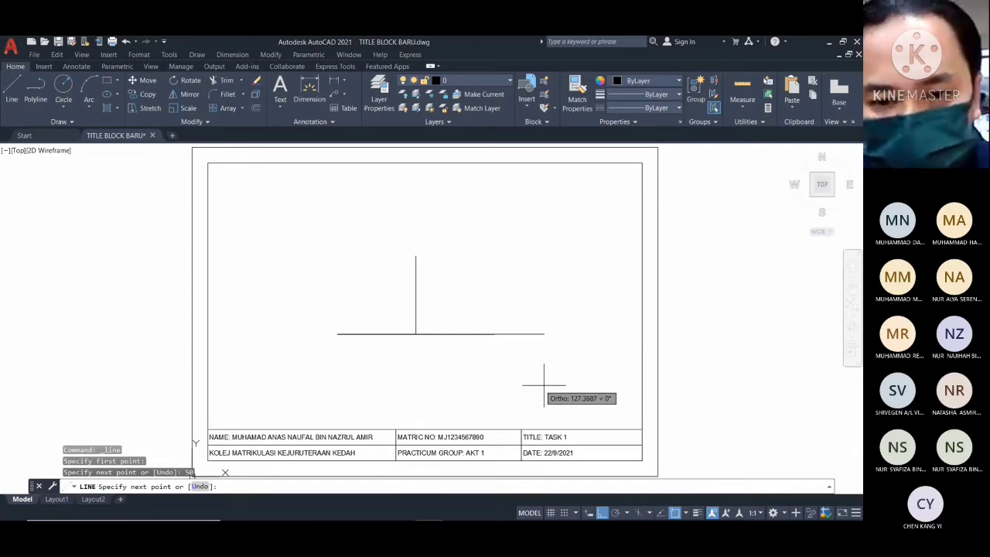
key(Return)
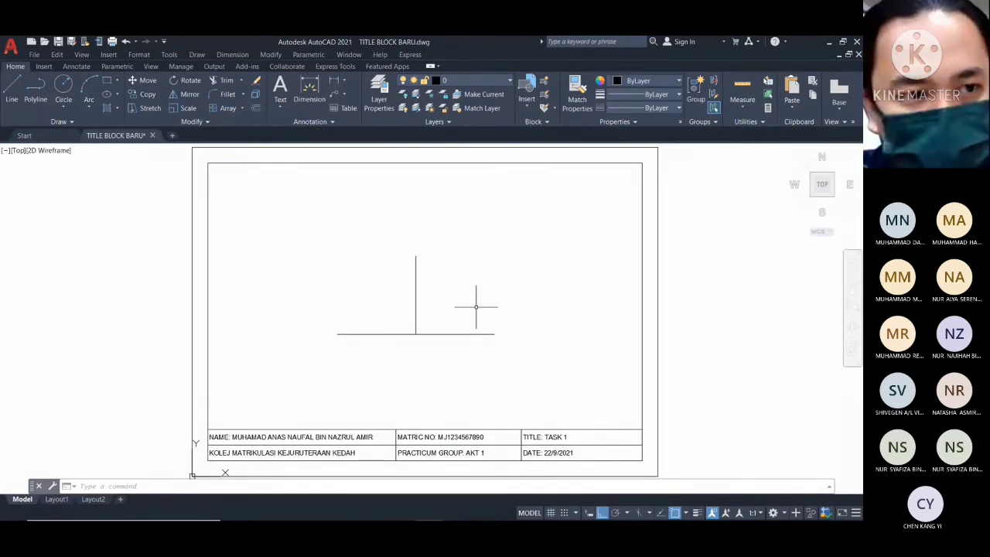
click(12, 89)
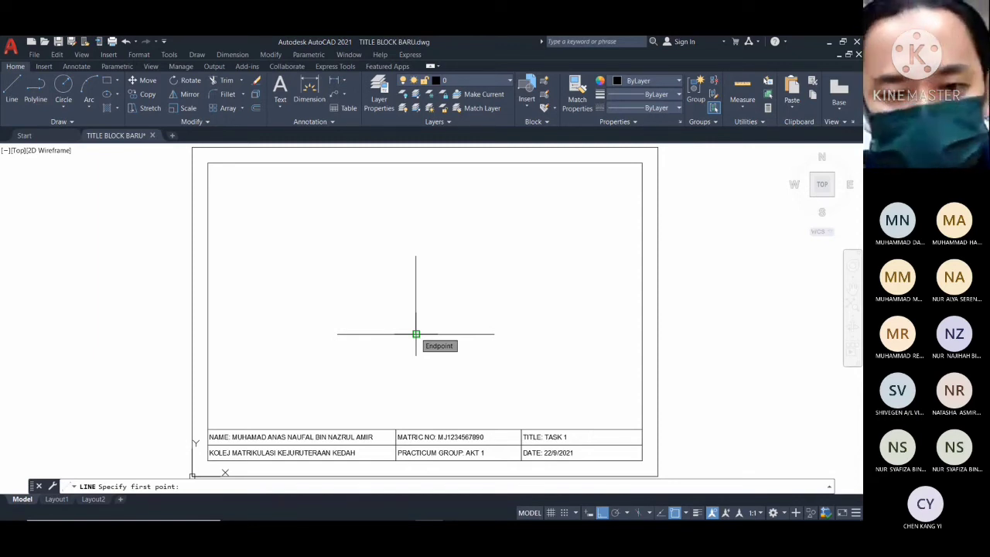
click(415, 334)
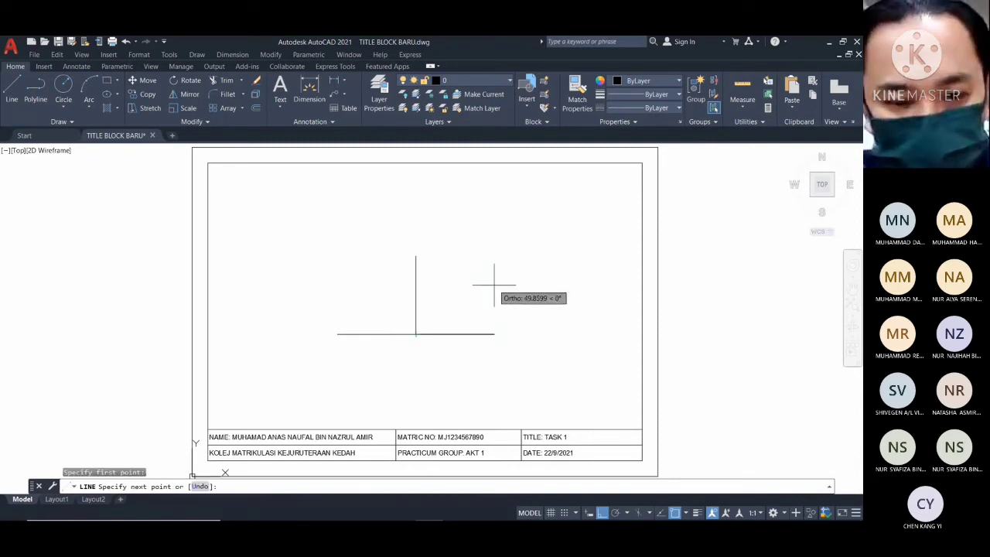
text(@)
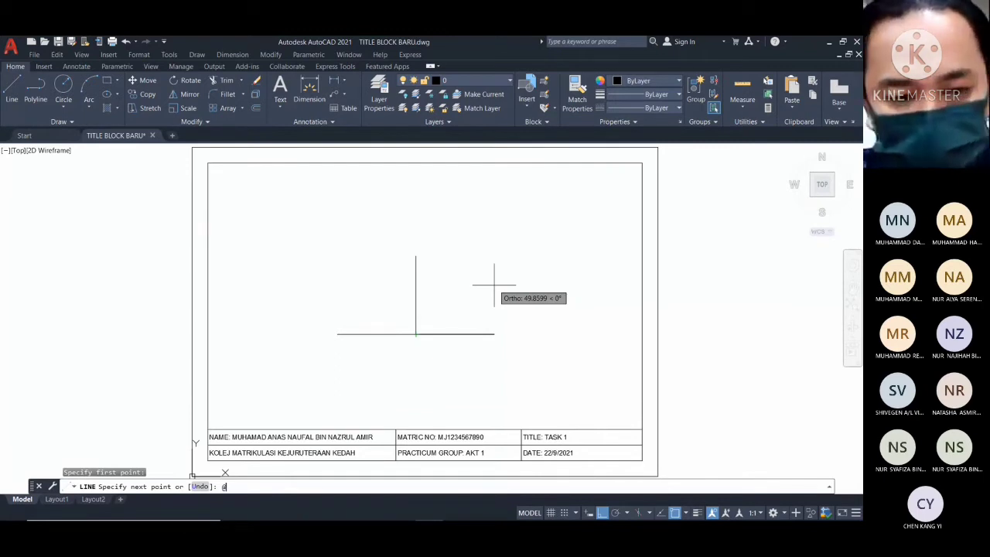
text(50)
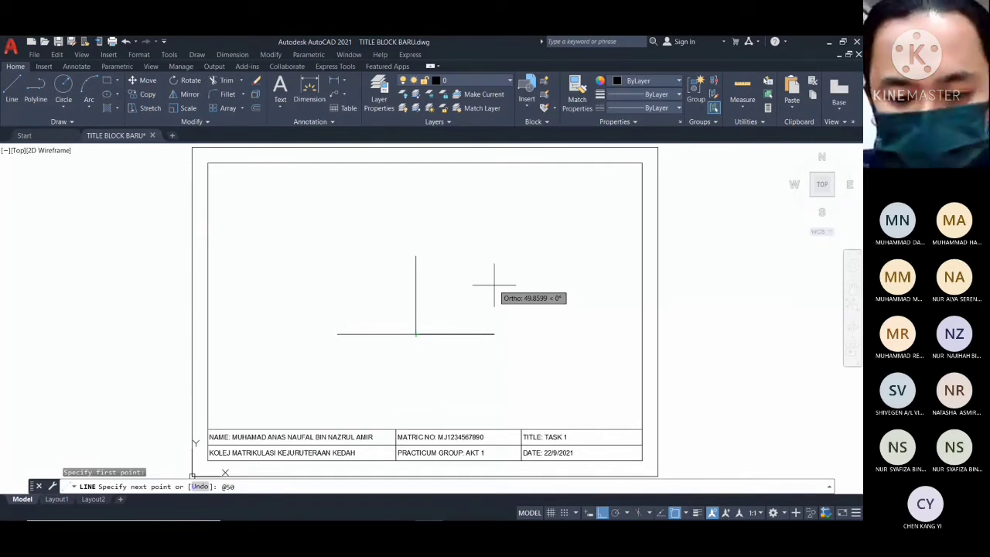
text(<30)
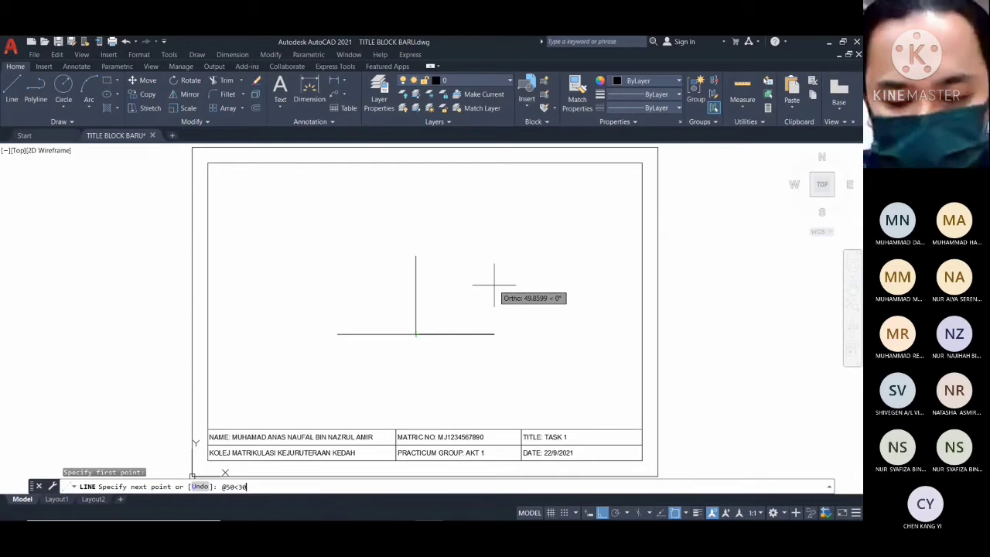
key(Return)
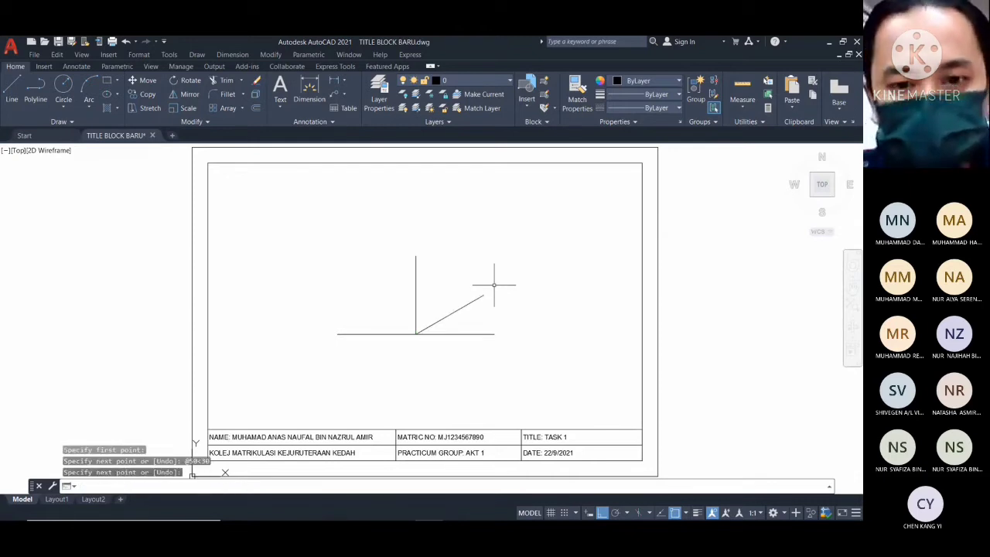
key(Return)
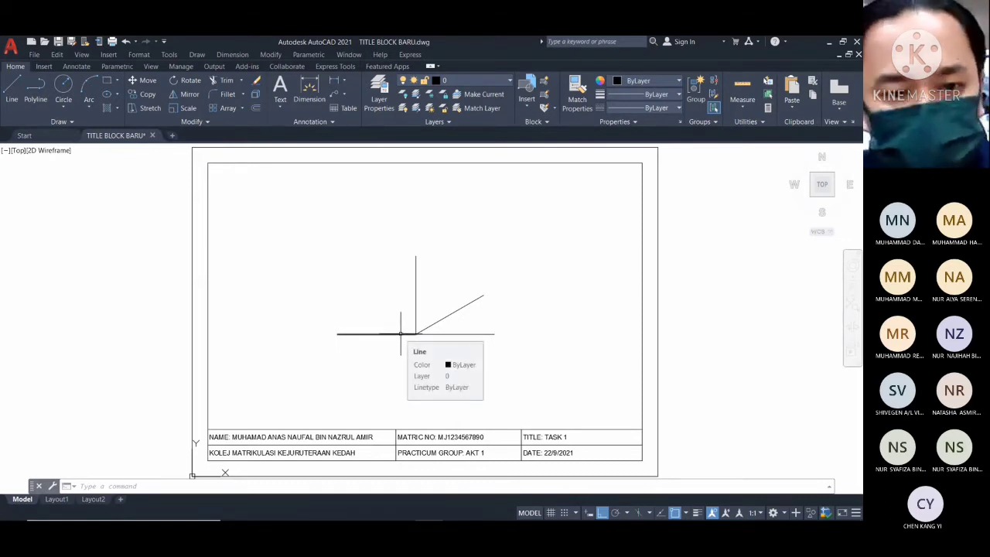
click(12, 85)
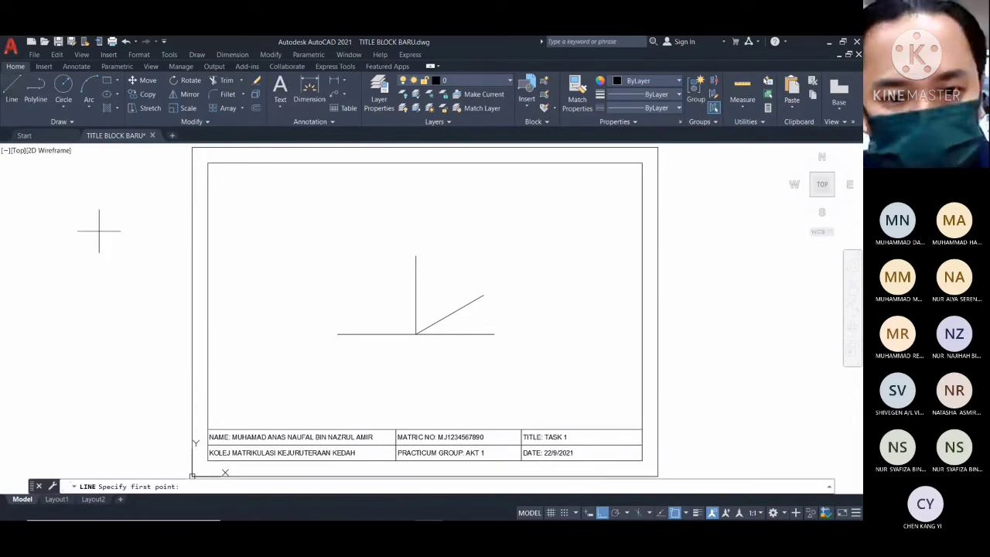
click(416, 334)
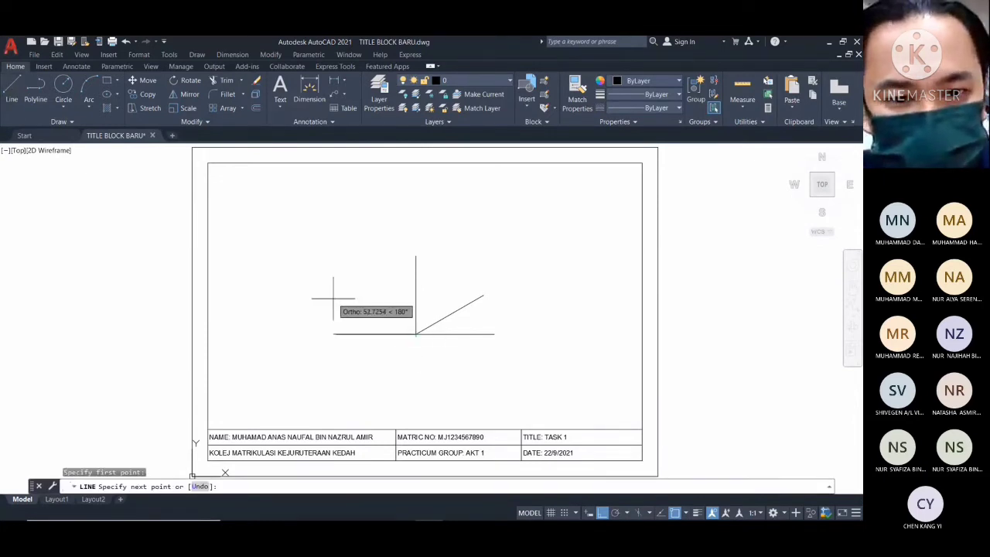
text(@)
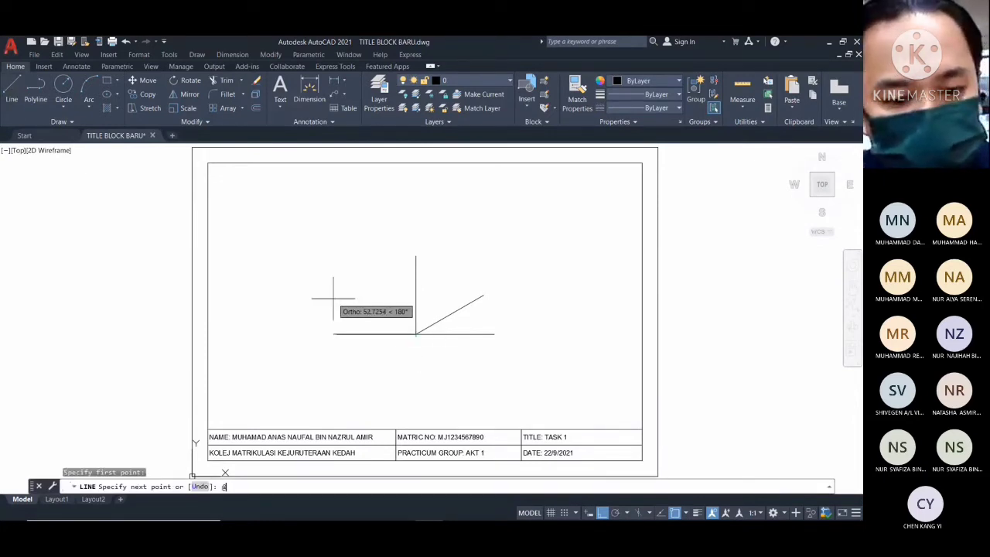
text(50<)
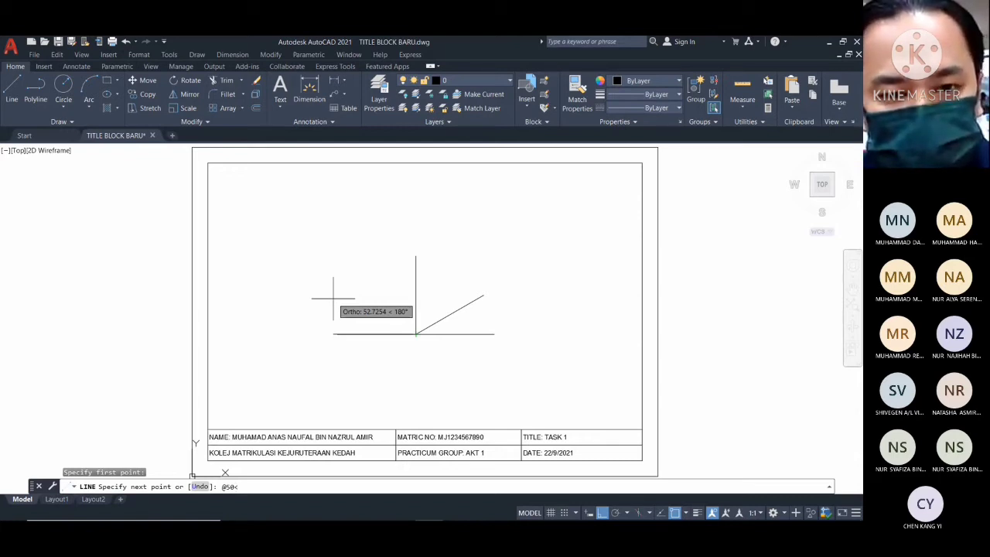
text(150)
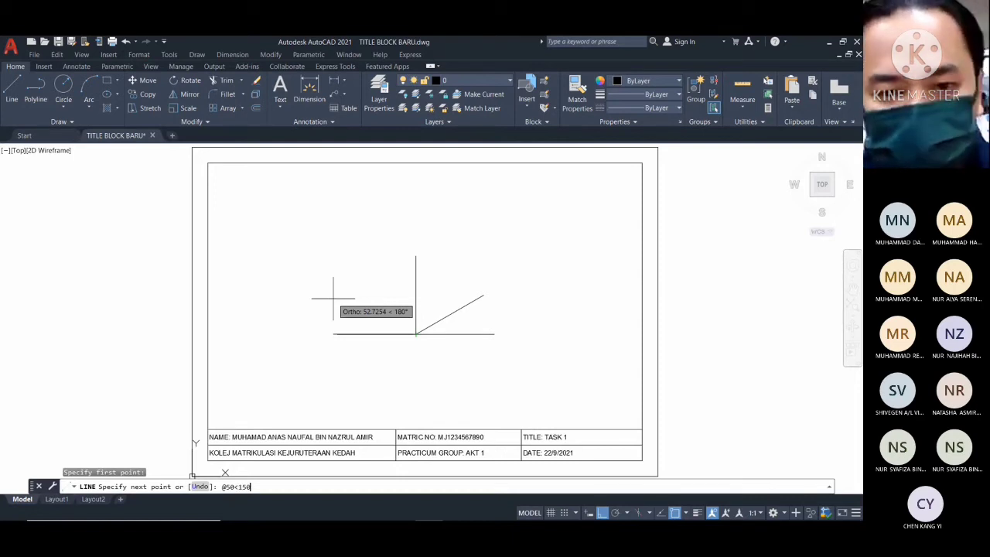
key(Return)
key(Return)
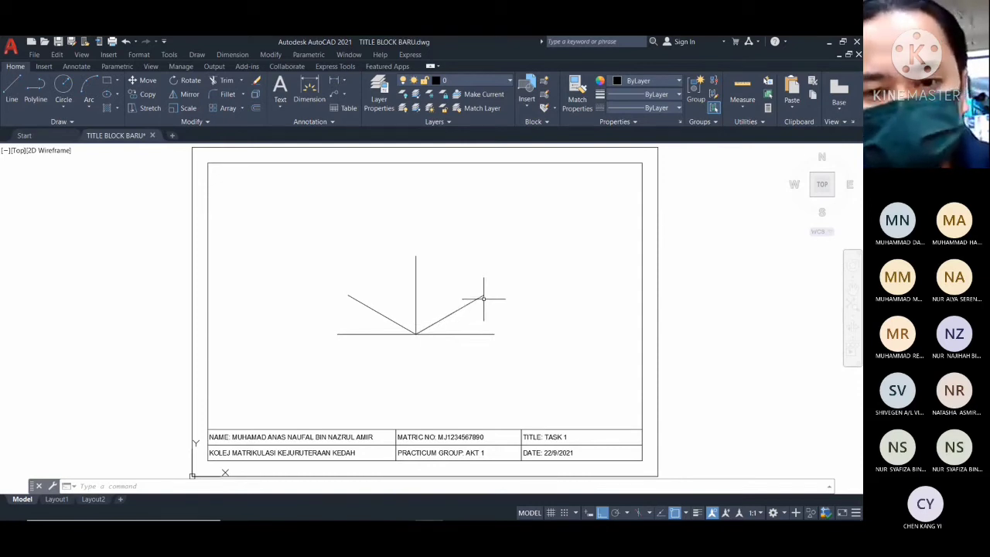
Set the drafting snap type to Isometric snap and apply the change
mouse_move(477, 299)
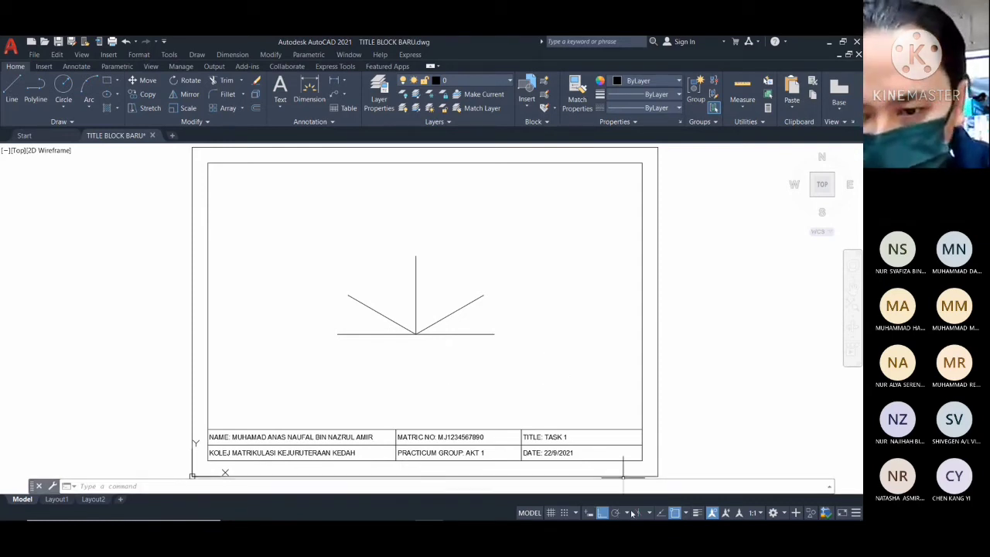
click(684, 515)
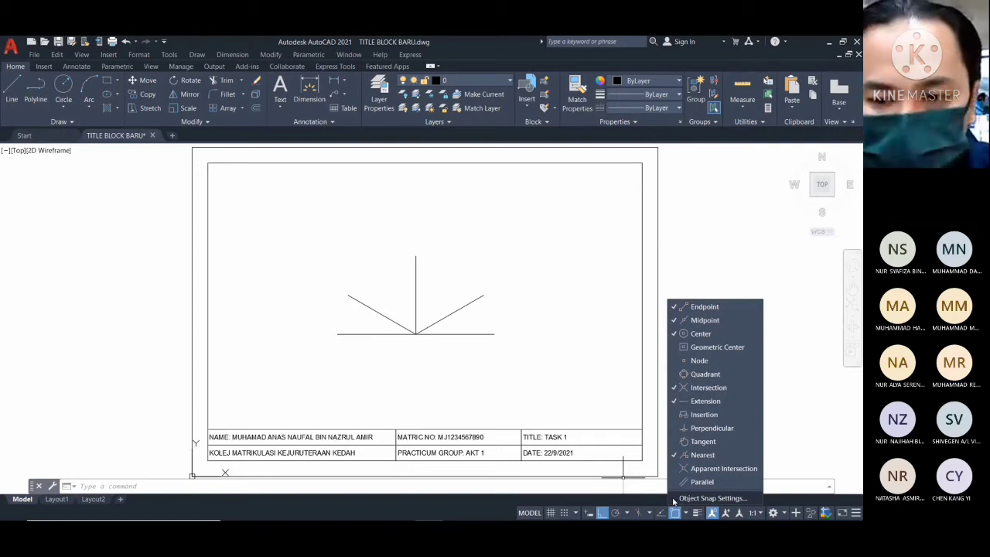
click(681, 497)
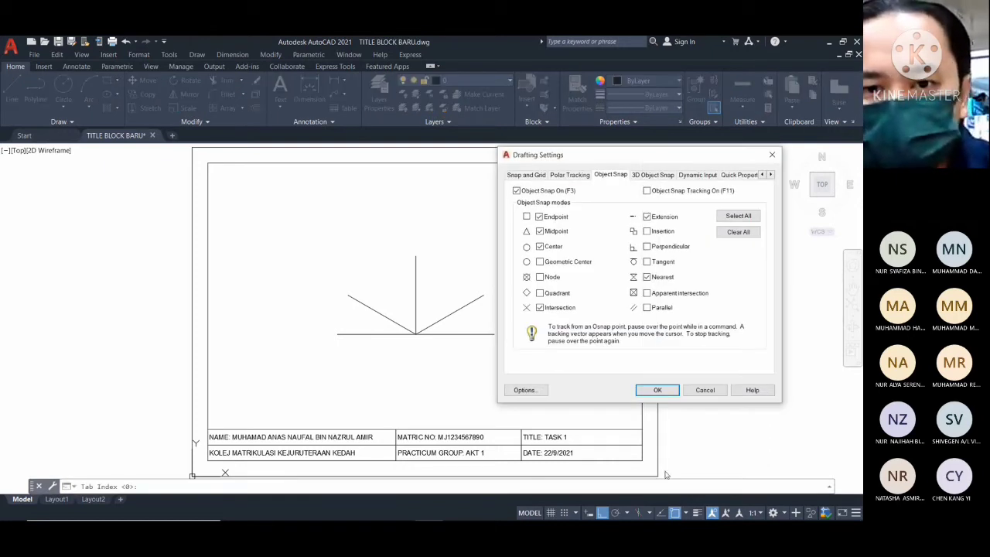
drag(631, 158, 487, 159)
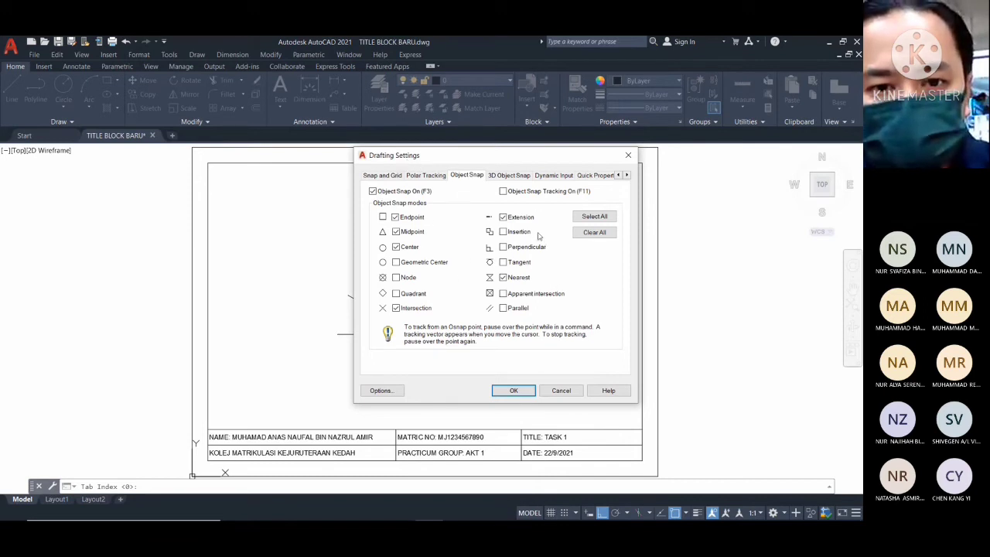
click(384, 177)
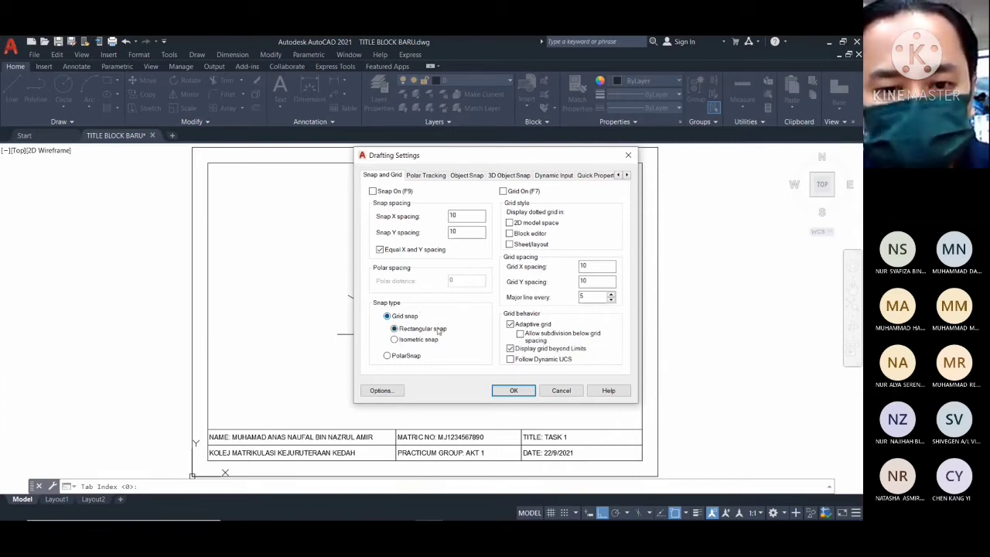
click(394, 341)
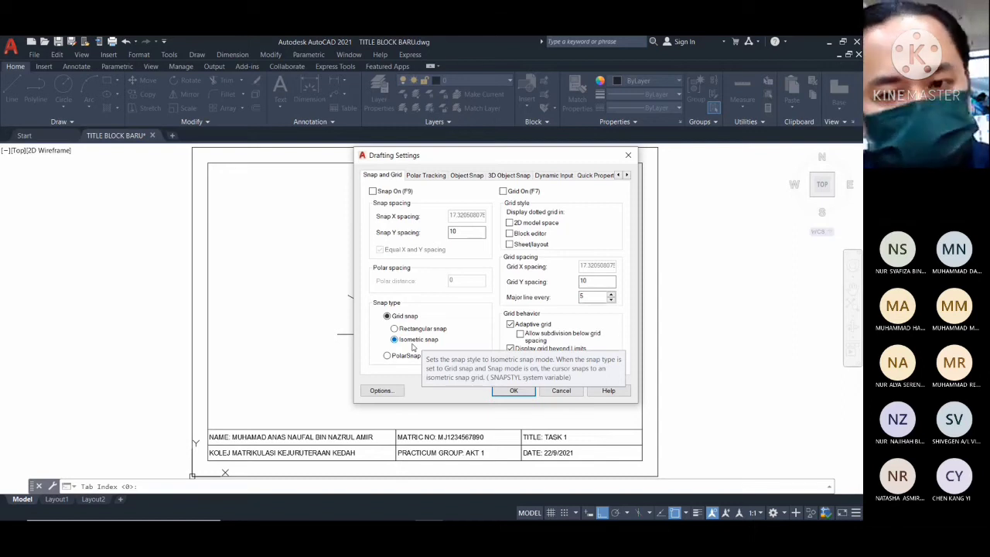
click(523, 393)
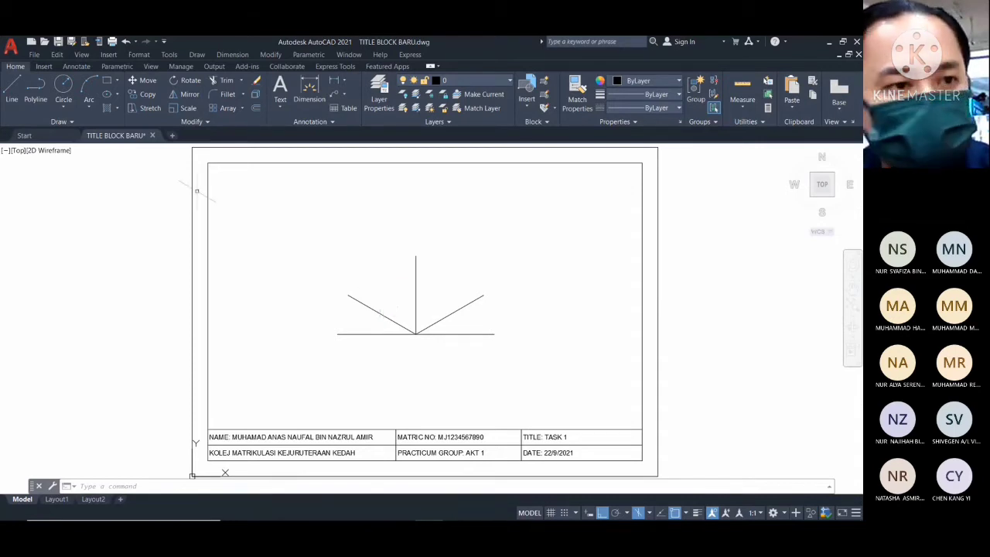
Outline the left isometric face from the 150° line's outer end: extend about 57 units at 150°, go 50 up, and close at the vertical line's top
click(12, 91)
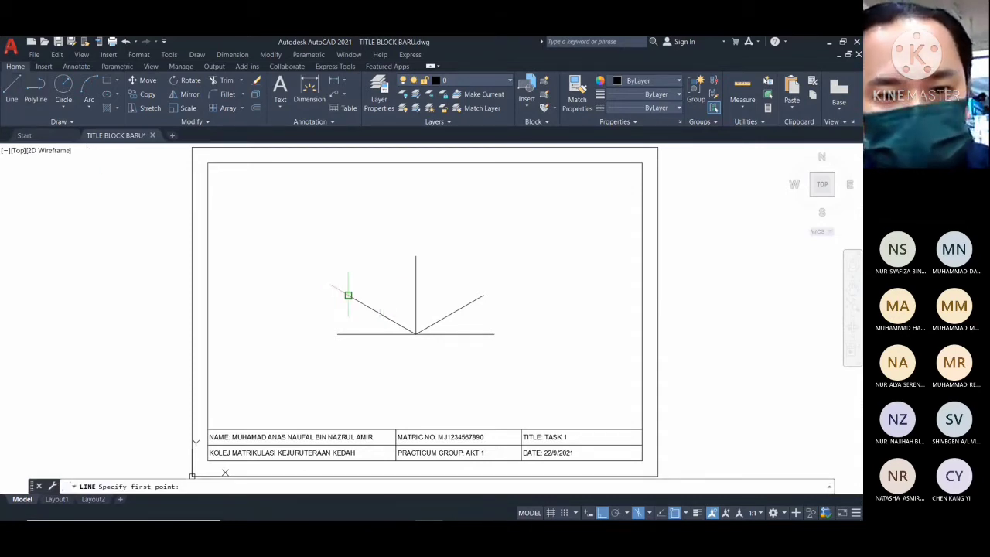
click(348, 295)
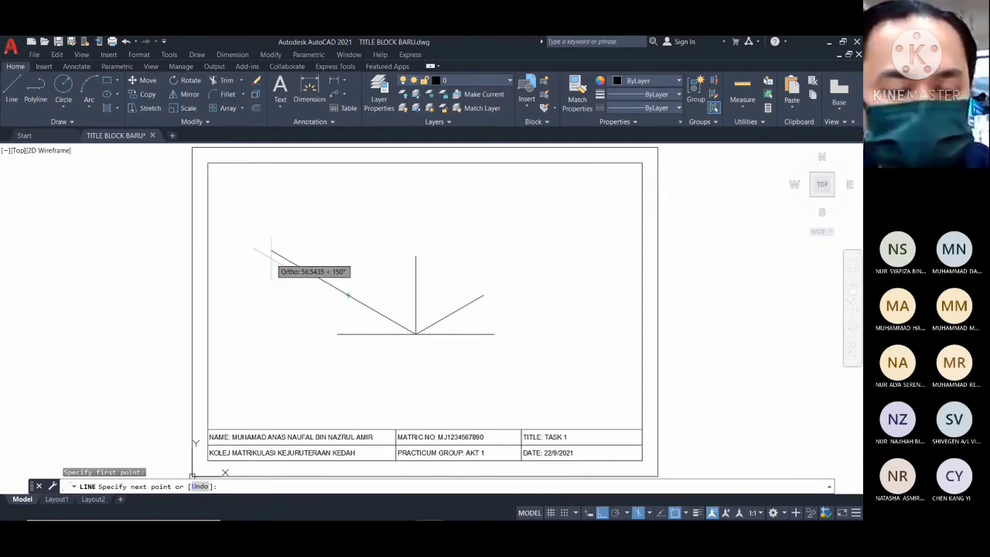
click(271, 250)
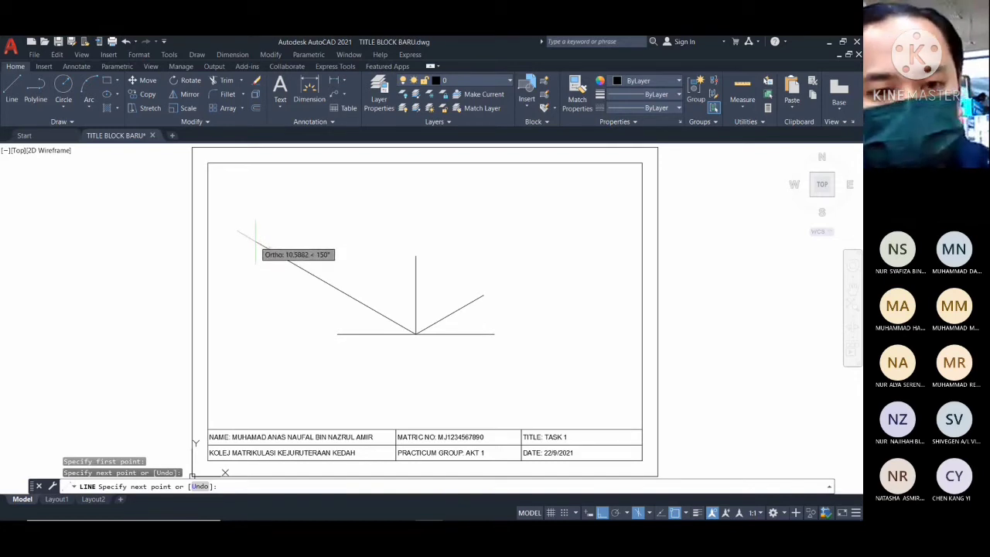
click(270, 250)
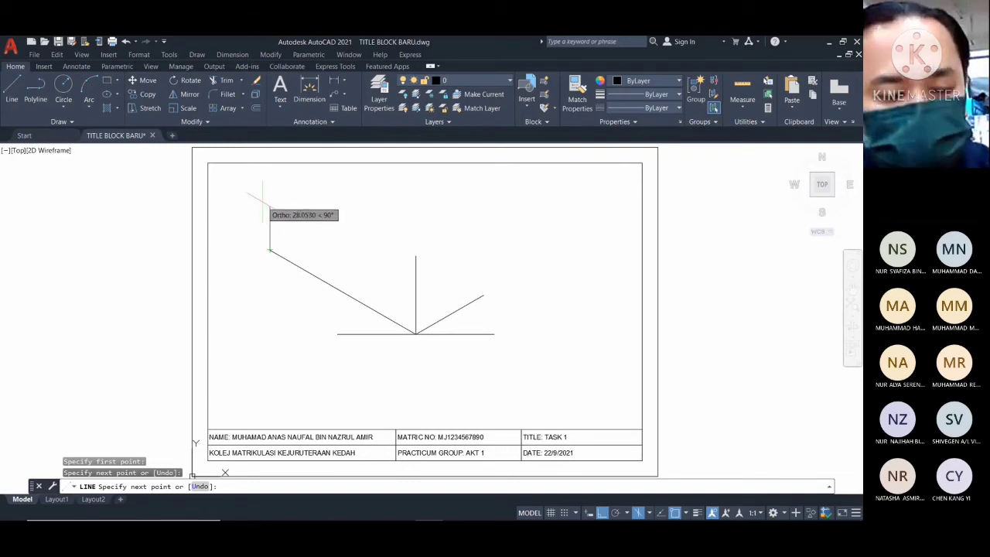
text(50)
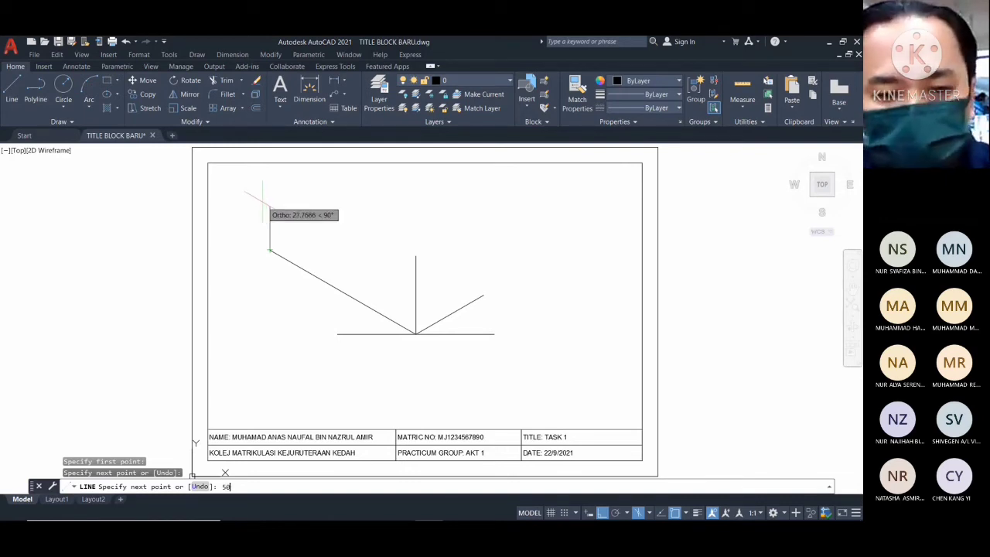
key(Return)
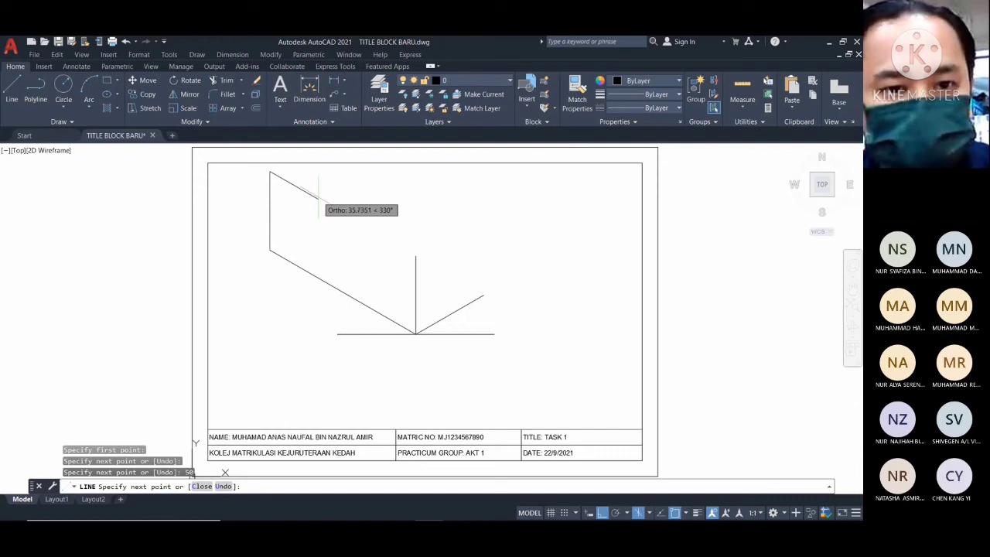
click(416, 256)
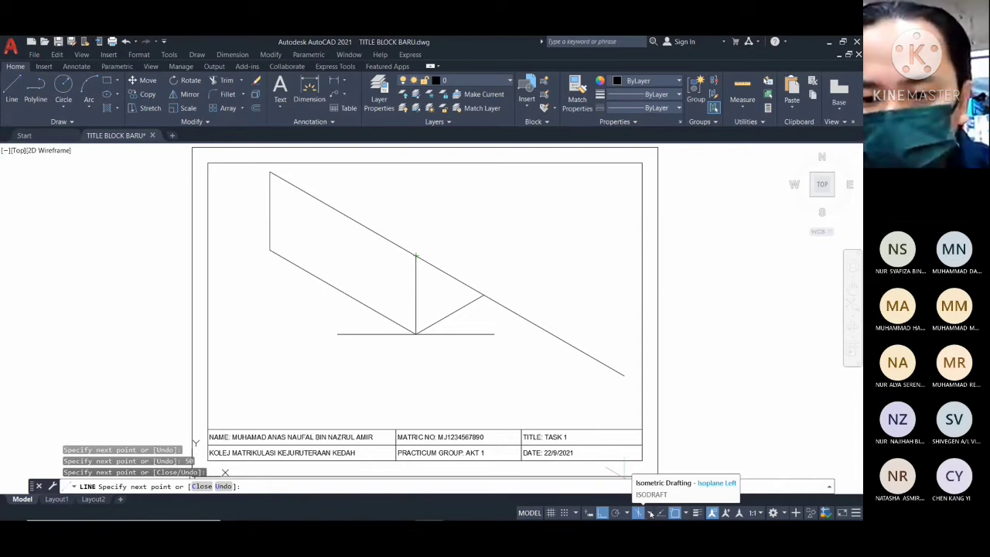
Switch to Isoplane Right and outline the right face: 50 units at 30° from the vertical line's top, then down to the lower inclined line's end
click(649, 512)
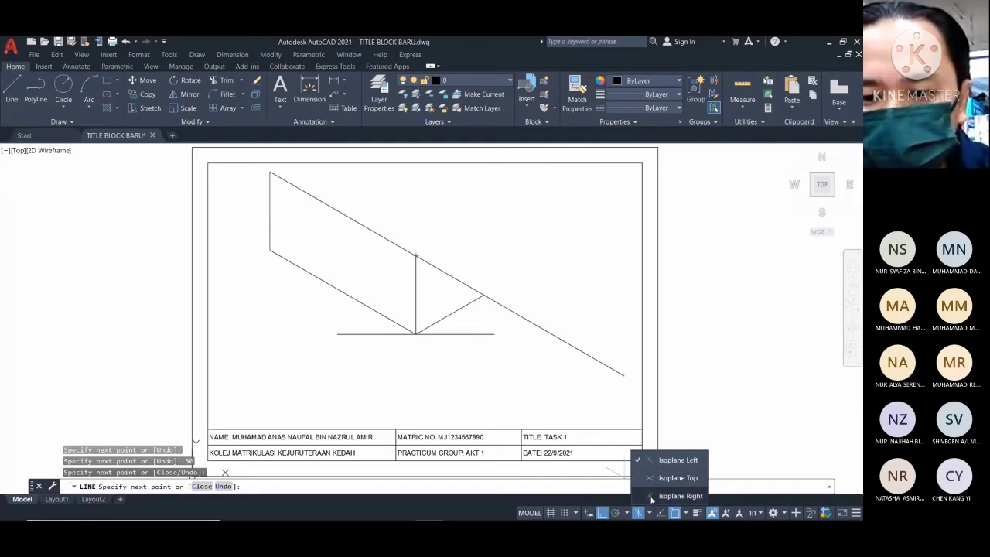
click(651, 496)
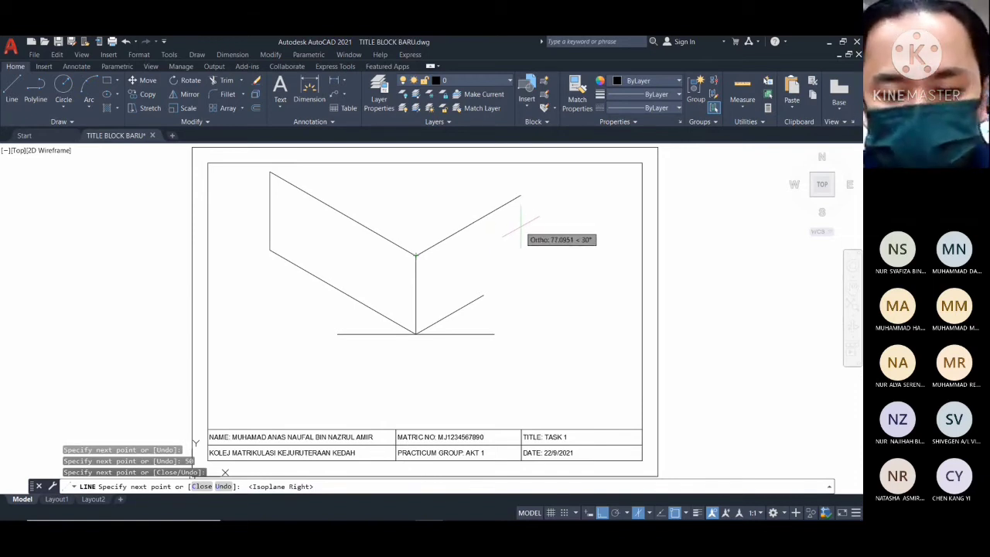
text(50)
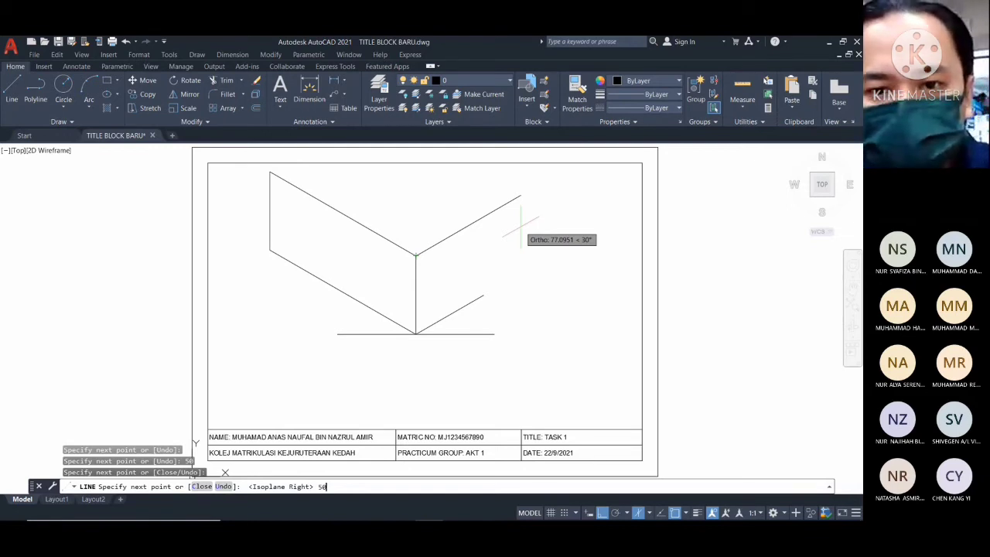
key(Return)
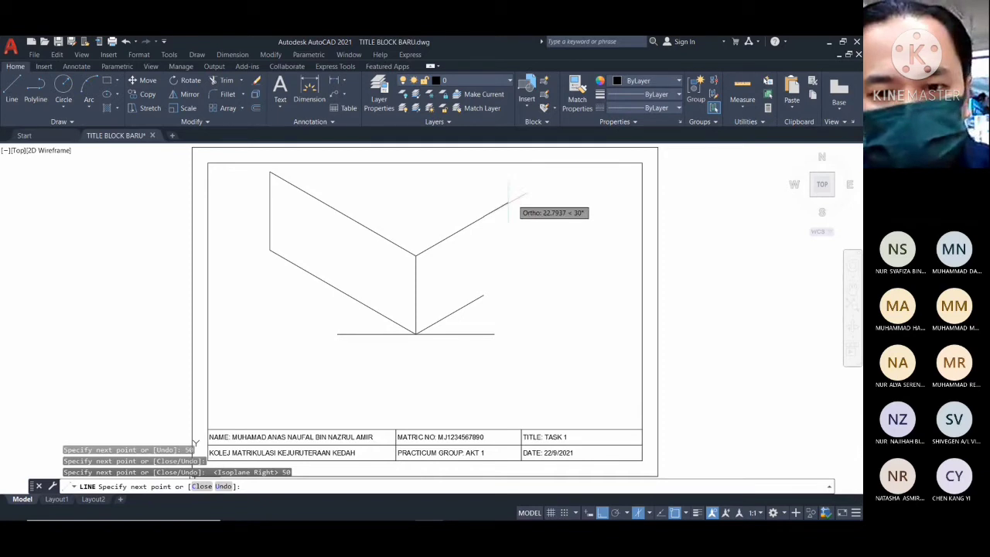
click(484, 218)
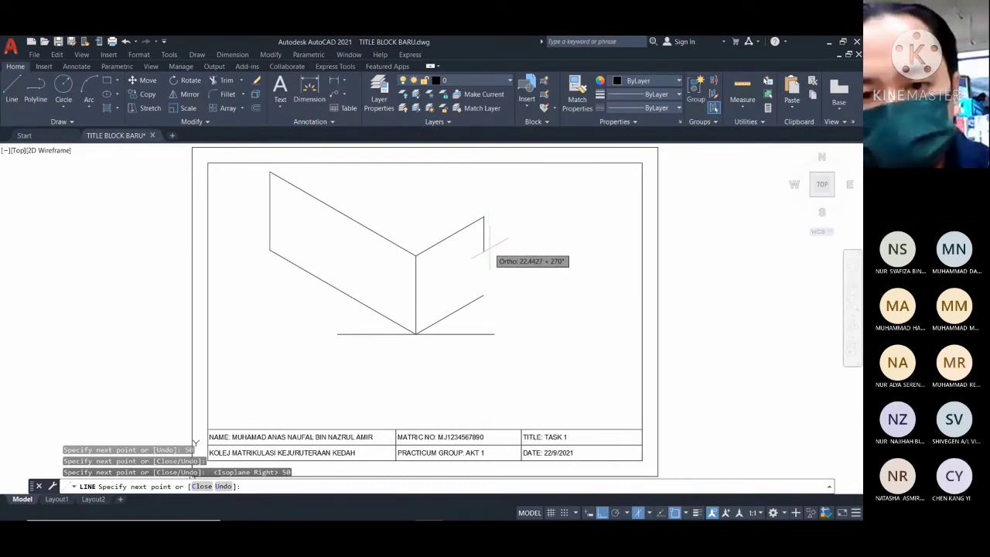
click(484, 294)
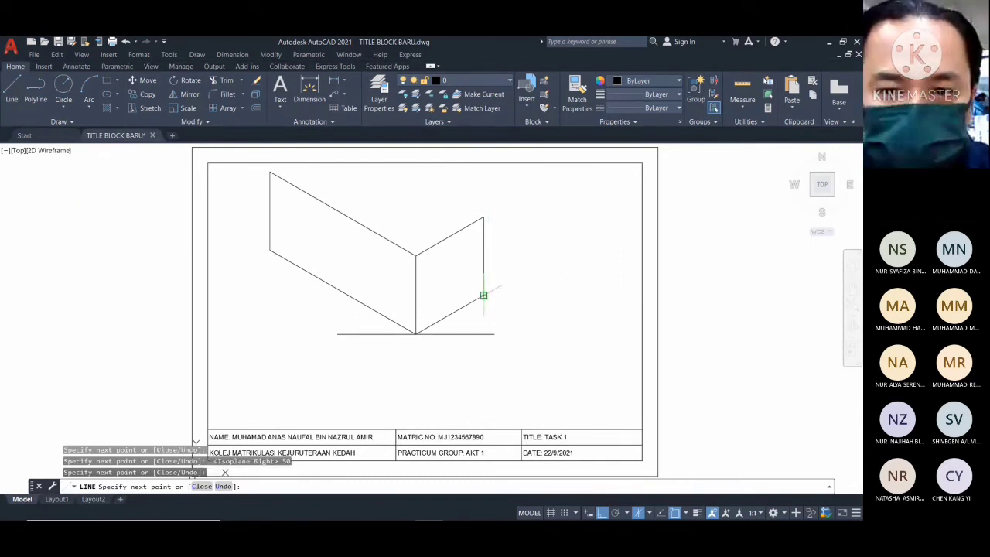
key(Escape)
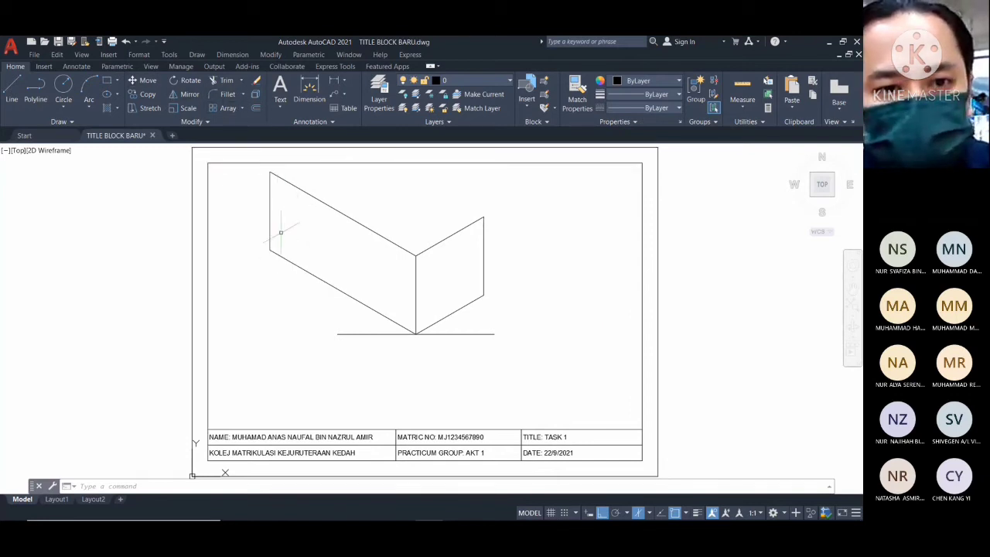
Move all lines of both faces and the horizontal baseline straight down to just above the title block, using their common bottom point as base
click(143, 81)
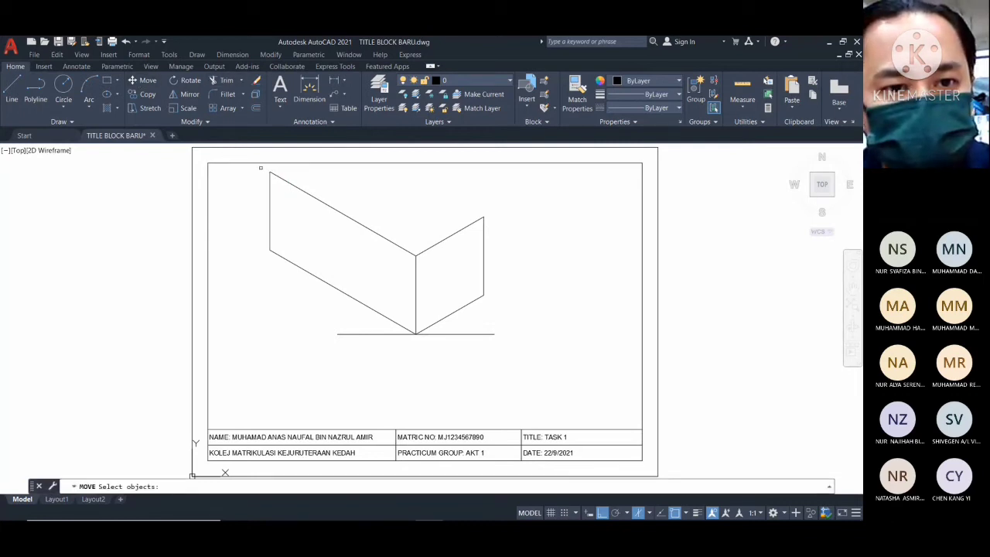
click(270, 173)
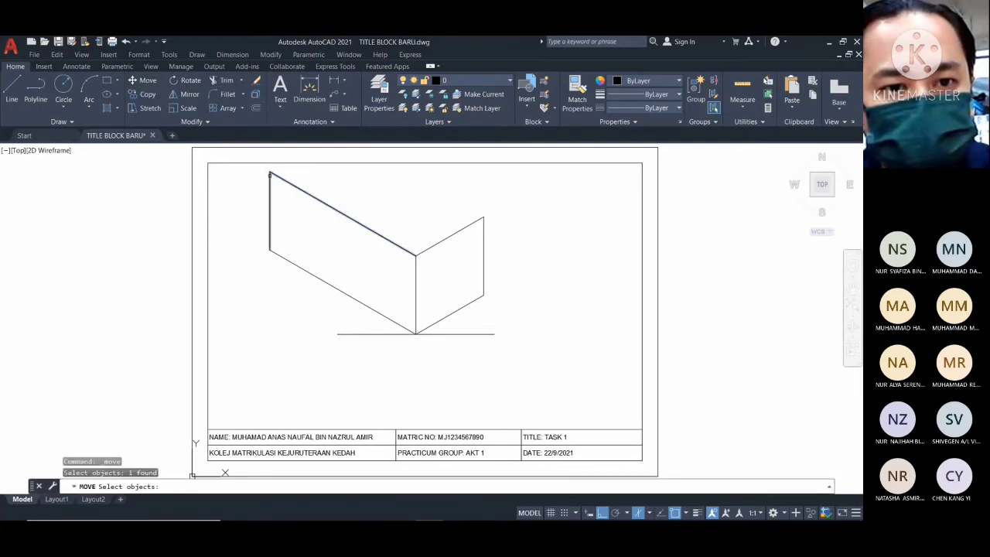
click(270, 179)
click(321, 282)
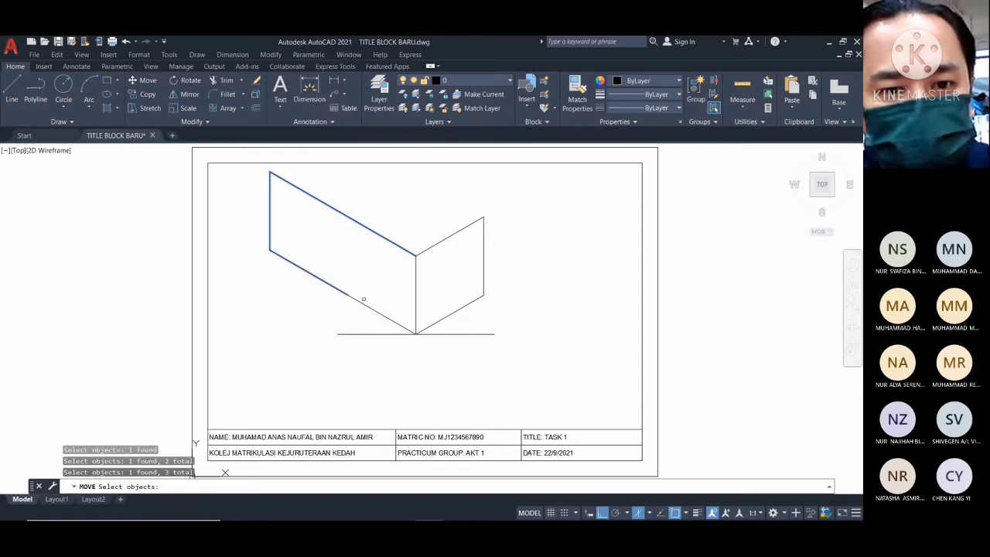
click(362, 302)
click(416, 294)
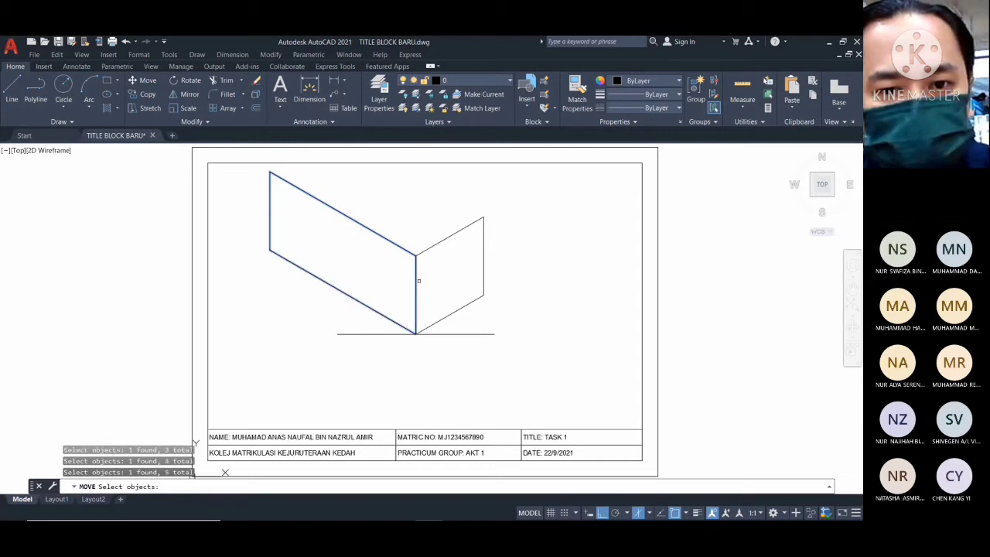
click(452, 235)
click(484, 246)
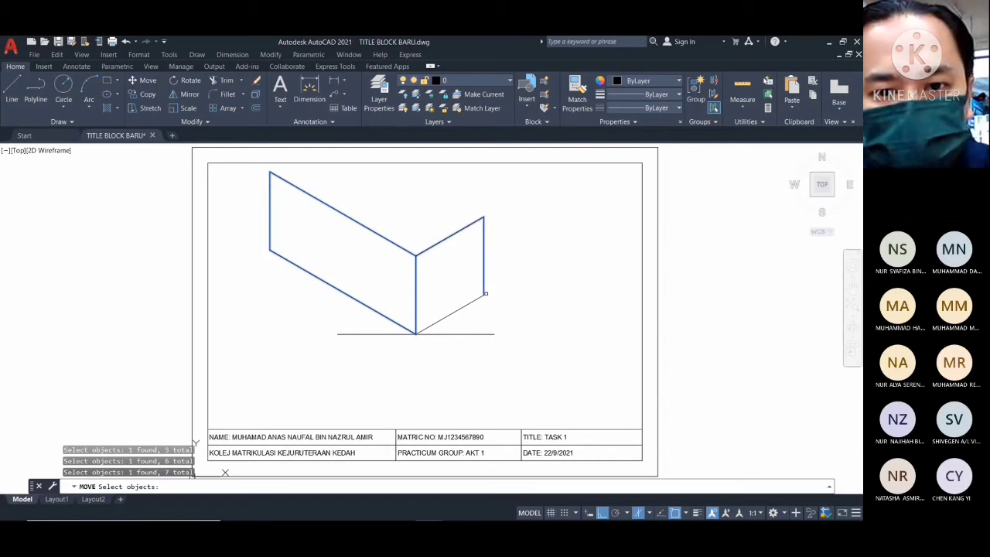
click(474, 302)
click(397, 333)
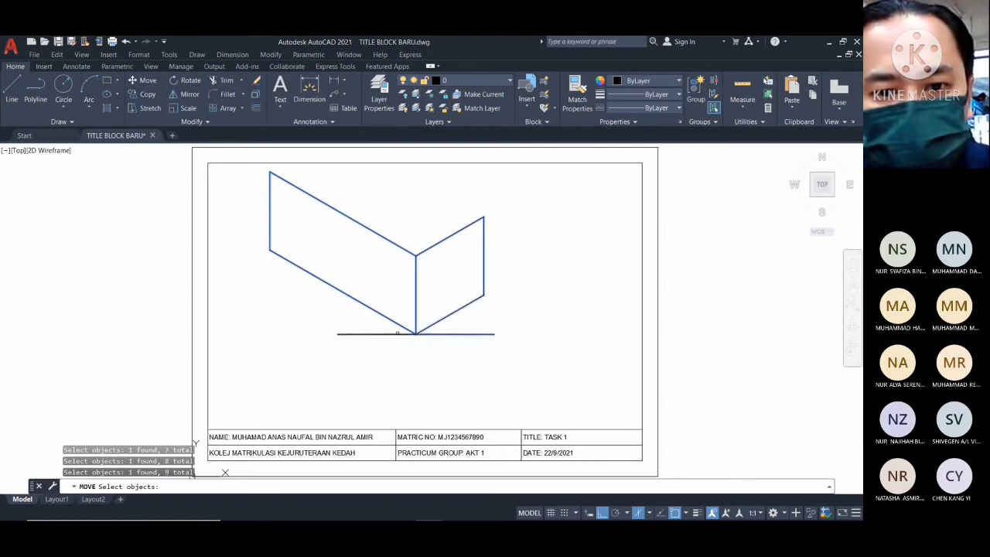
click(397, 334)
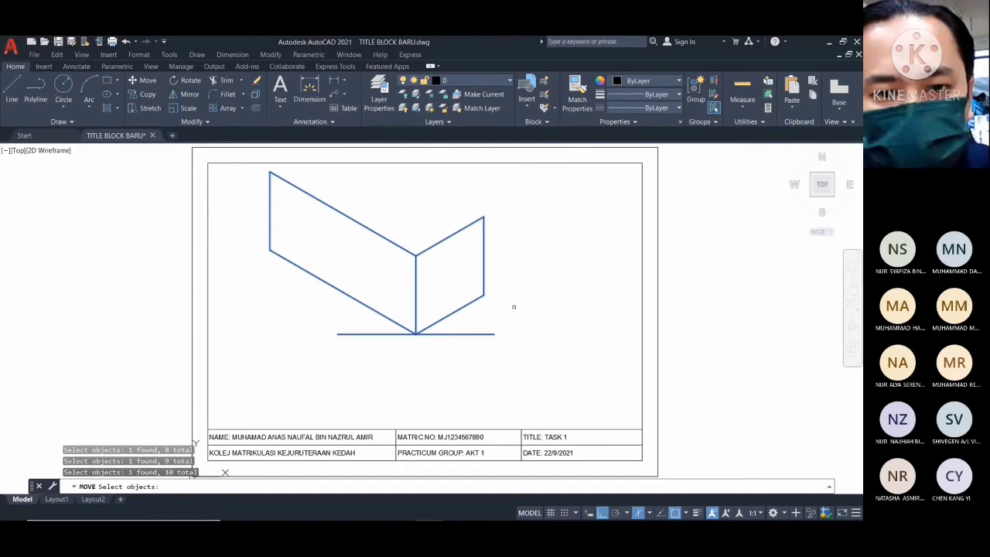
key(Return)
click(416, 333)
click(415, 402)
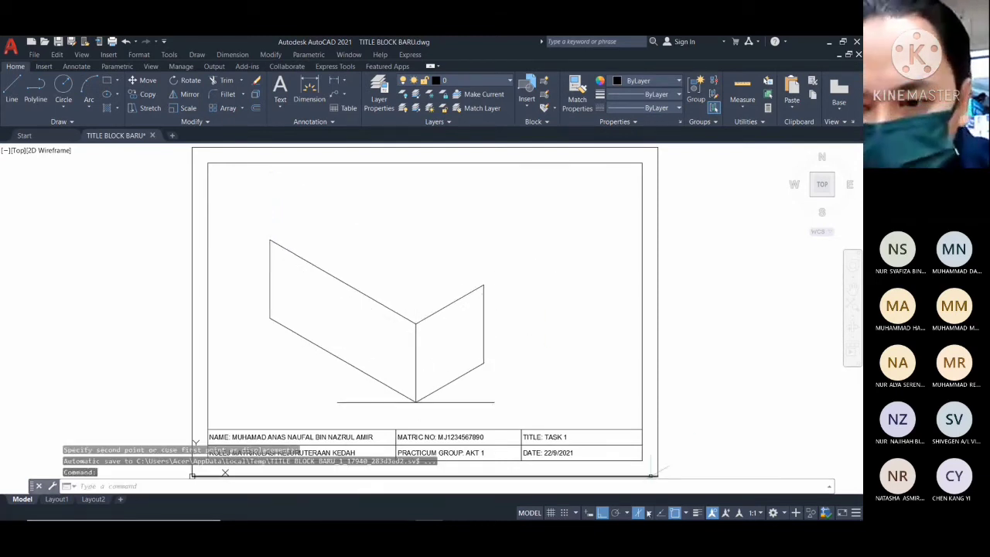
Switch to Isoplane Top and close the top face: 50 units at 30° from the left face's upper outer corner, then to the right face's upper outer corner
click(648, 512)
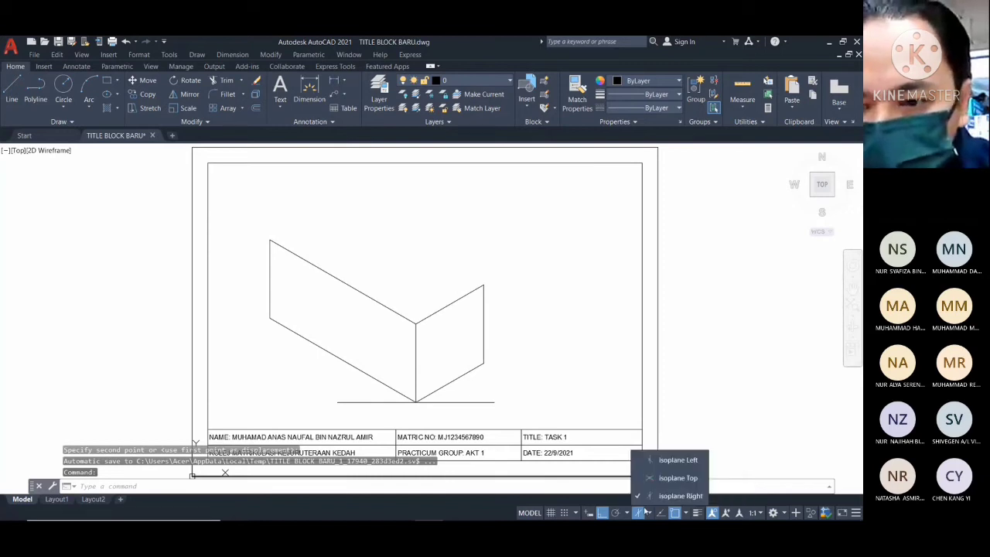
click(669, 478)
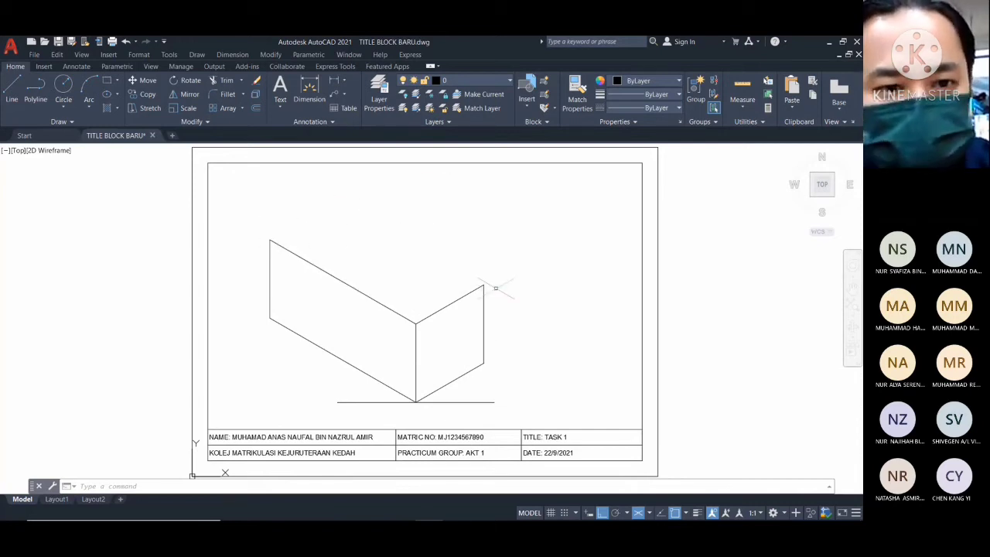
click(13, 87)
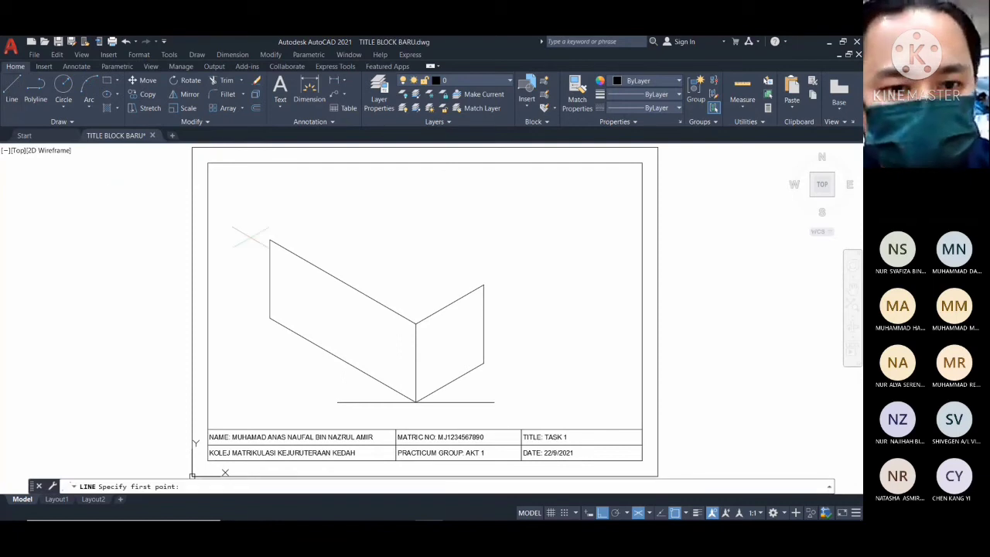
click(270, 240)
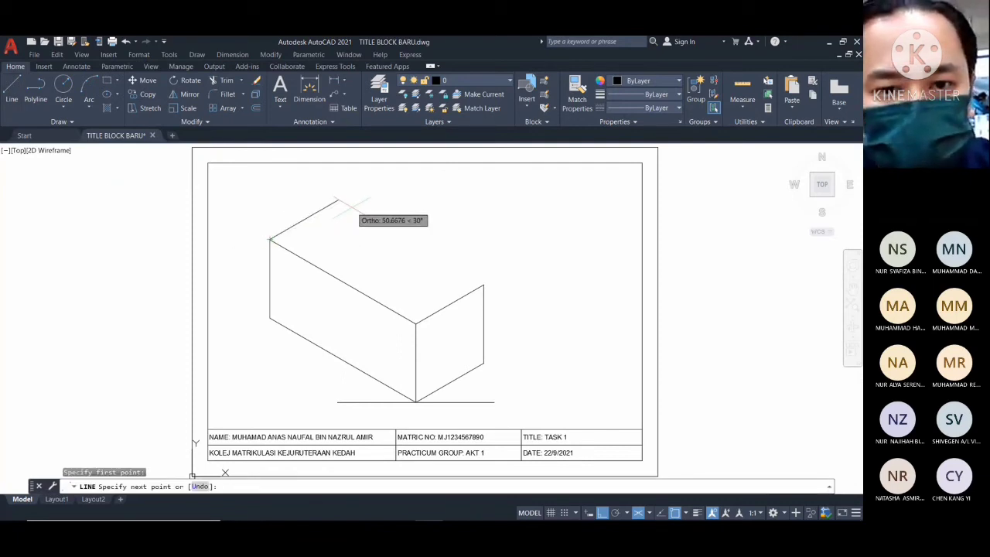
text(50)
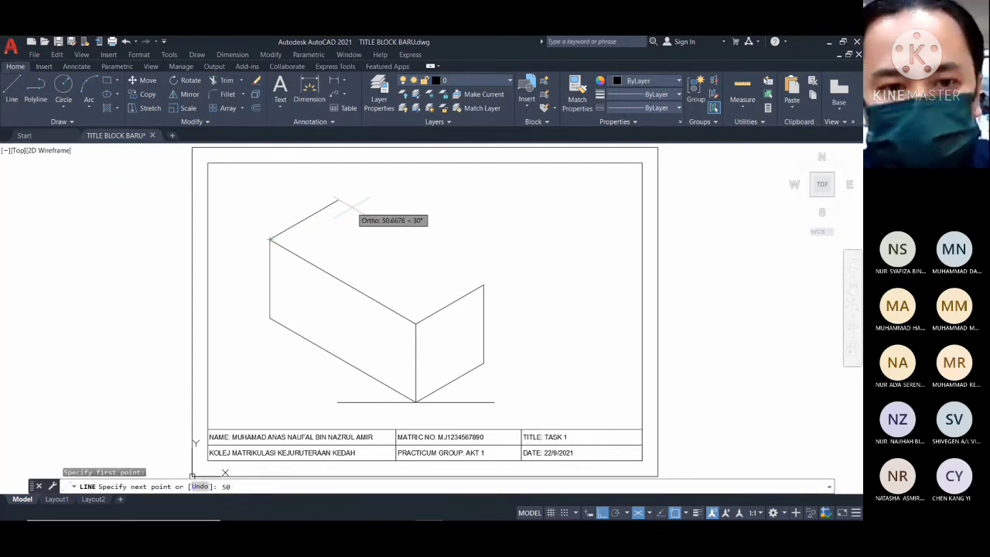
key(Return)
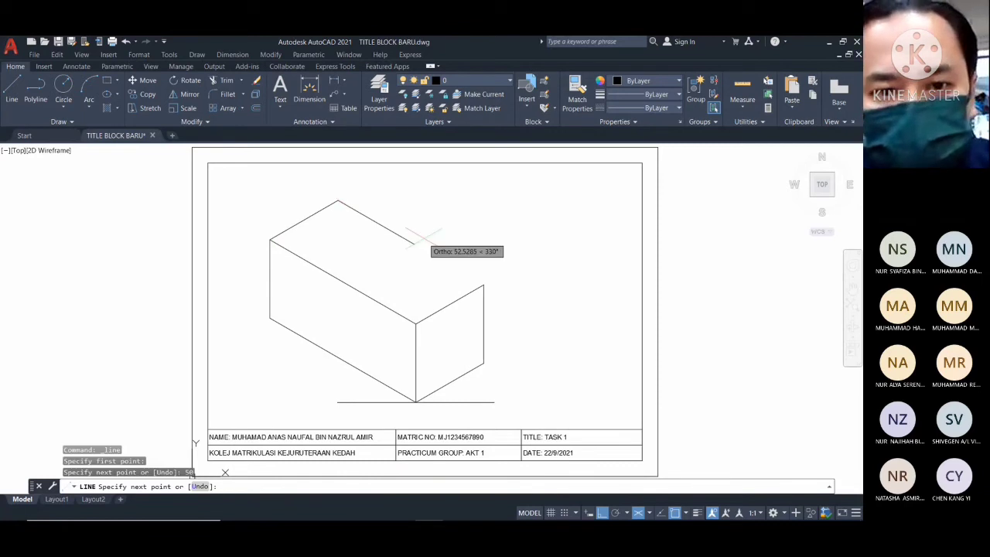
click(483, 285)
key(Return)
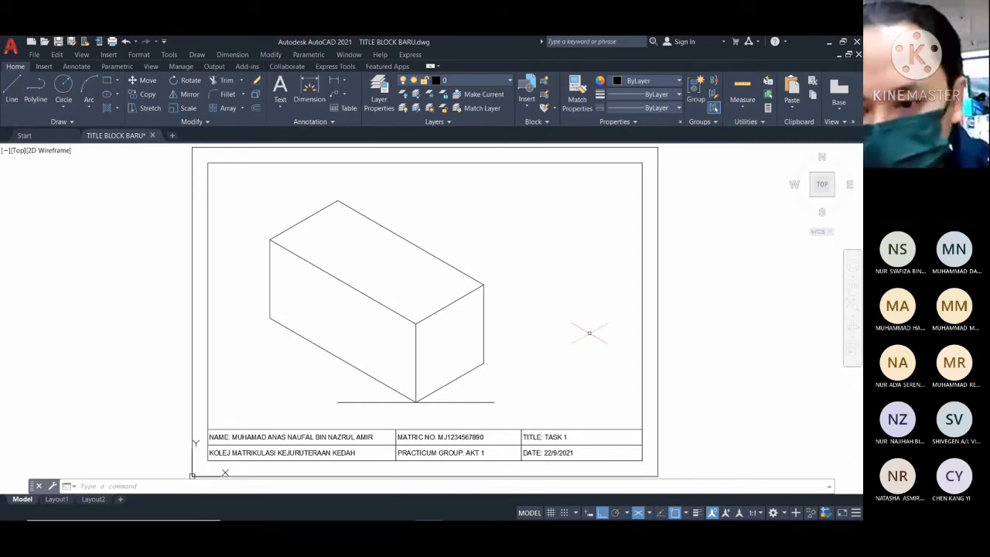
Remove the Isometric Drafting toggle from the status bar and add it back
mouse_move(648, 516)
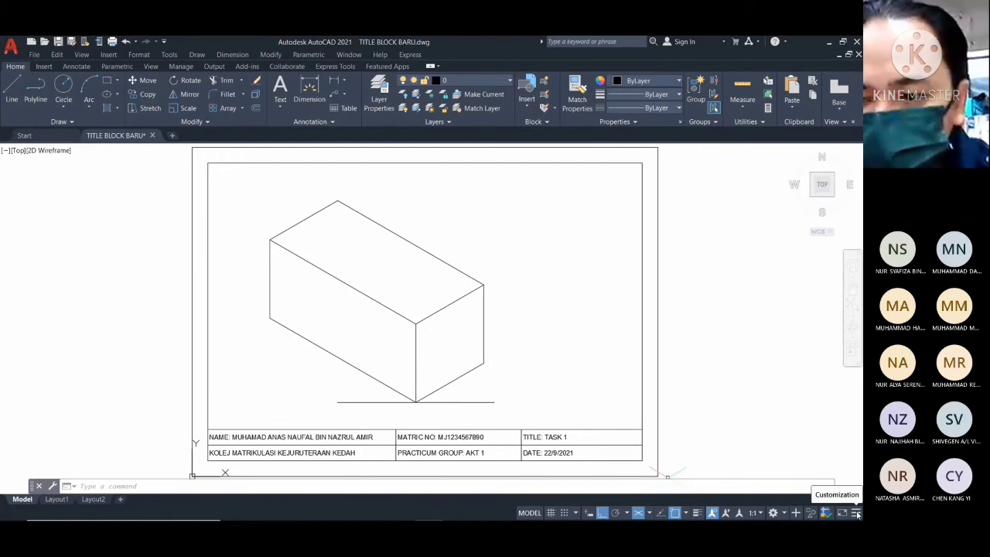
click(856, 515)
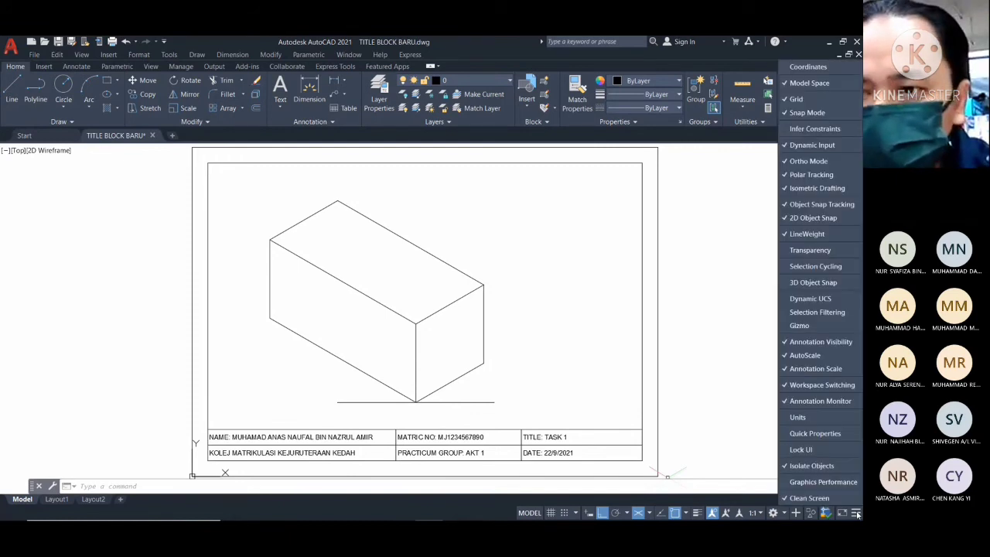
click(846, 190)
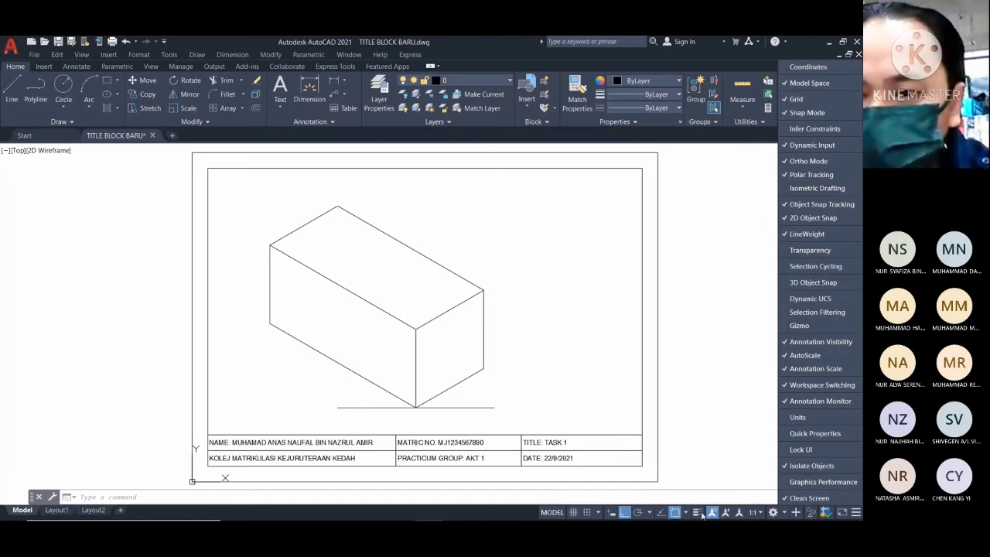
click(835, 188)
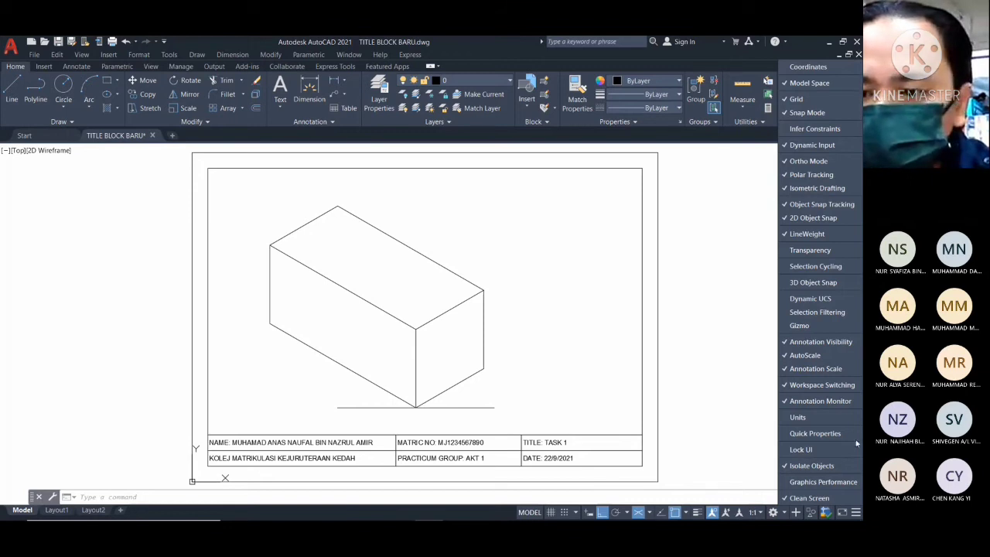
click(855, 512)
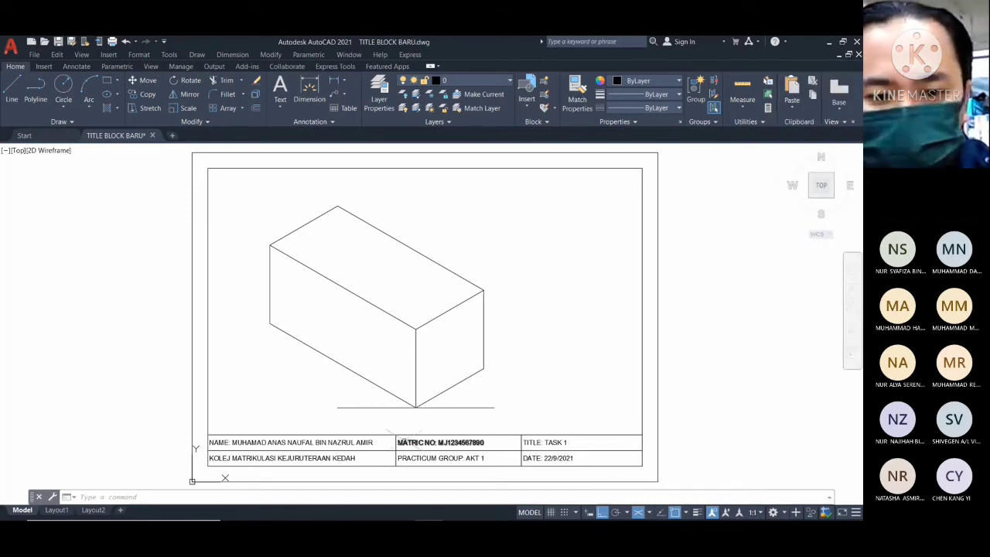
click(351, 497)
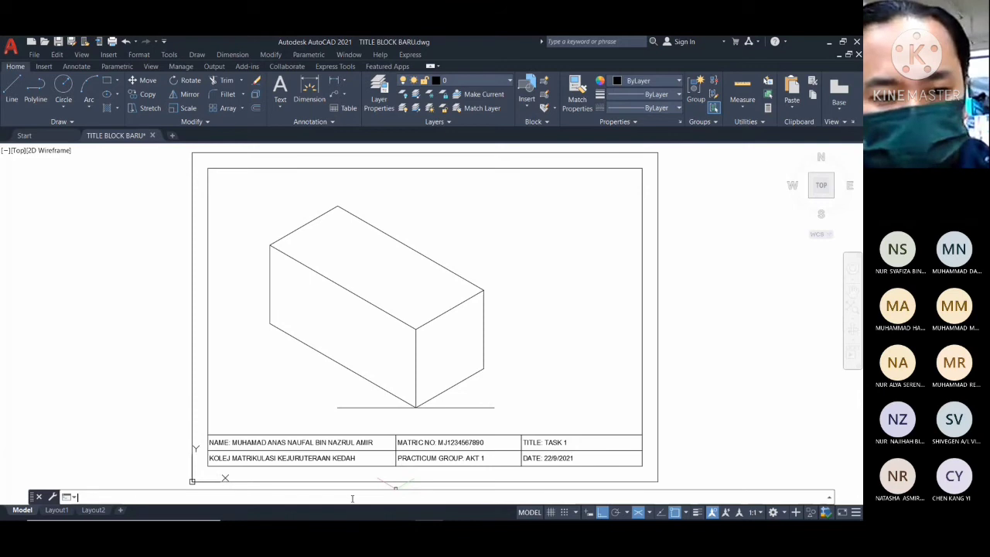
text(iso)
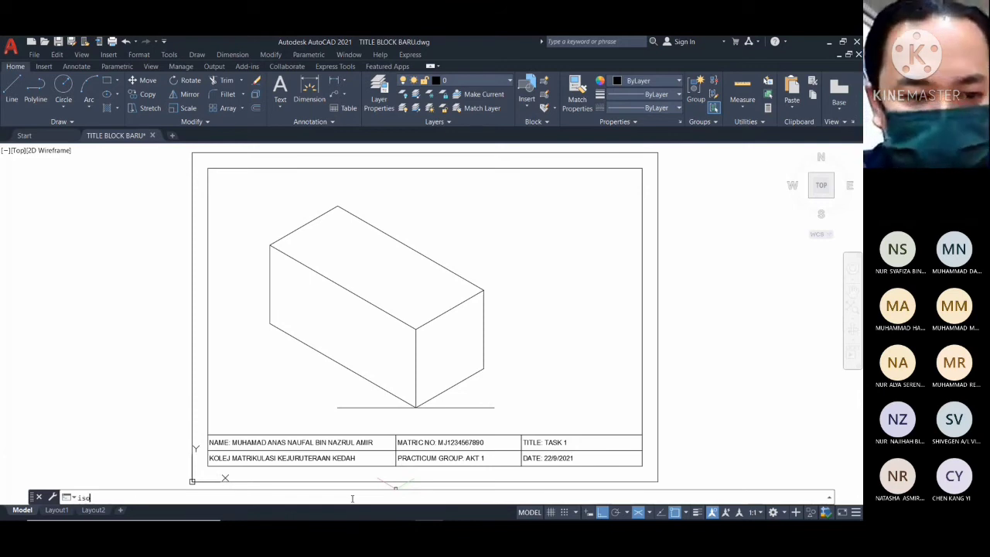
text(pla)
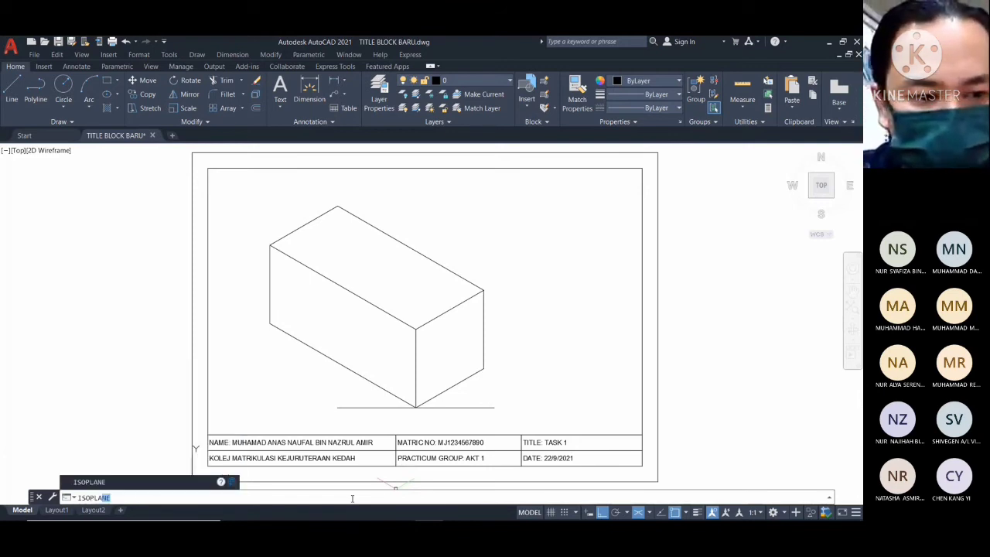
key(Return)
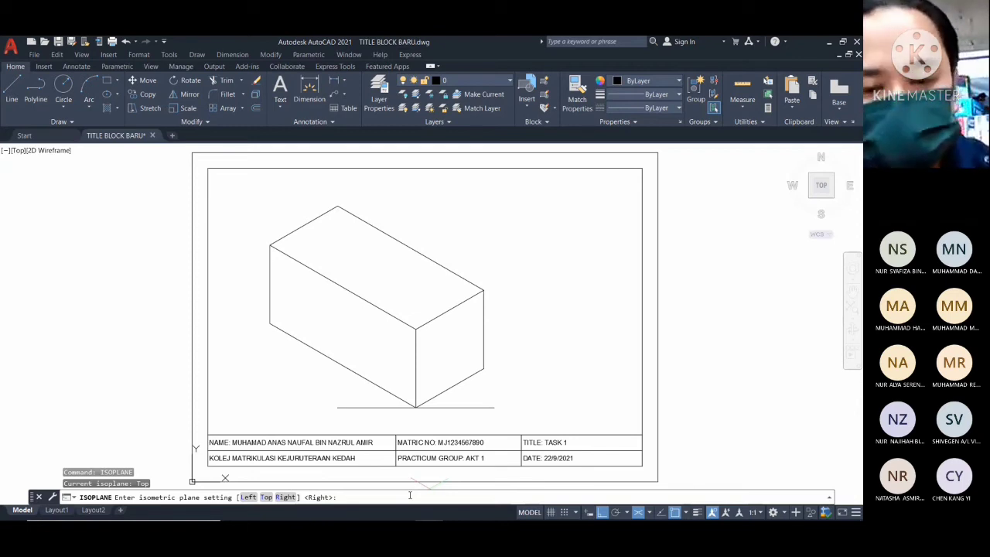
key(Escape)
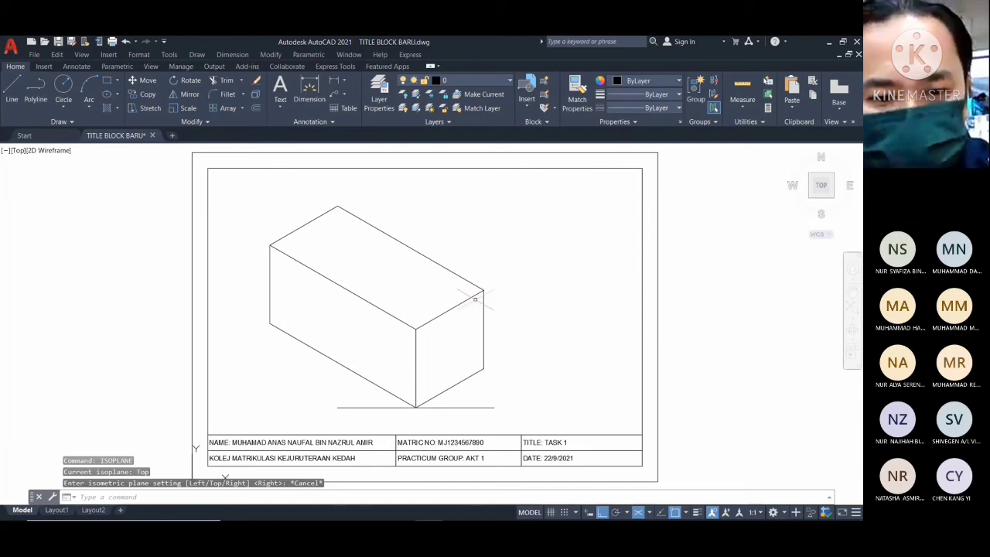
Draw a circle of radius 20 centred on the midpoint of the top face's long back edge
click(65, 107)
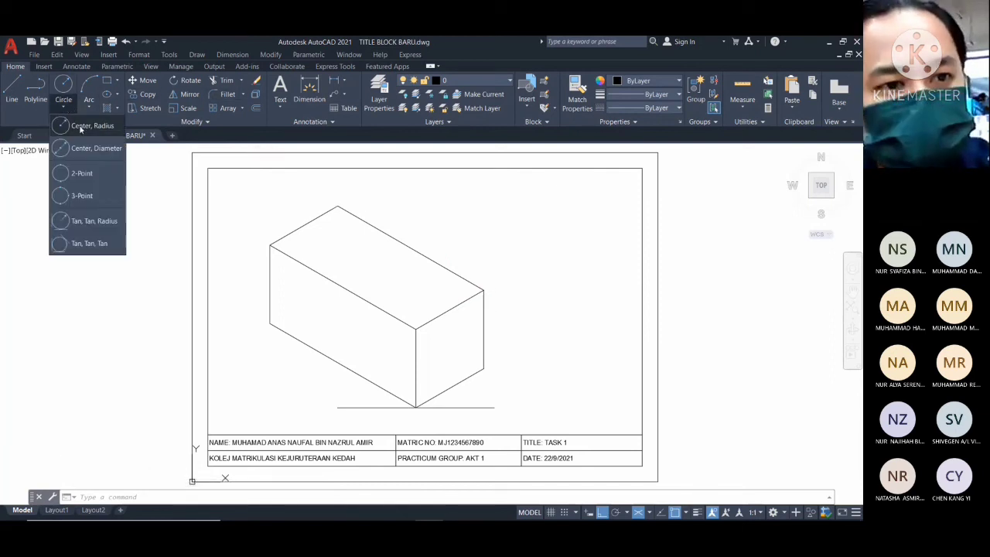
click(85, 126)
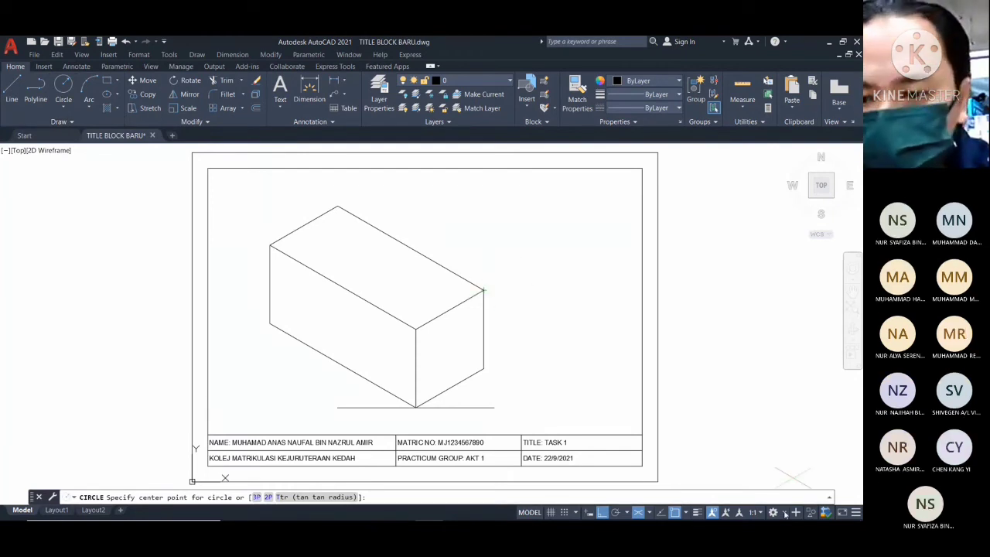
click(683, 513)
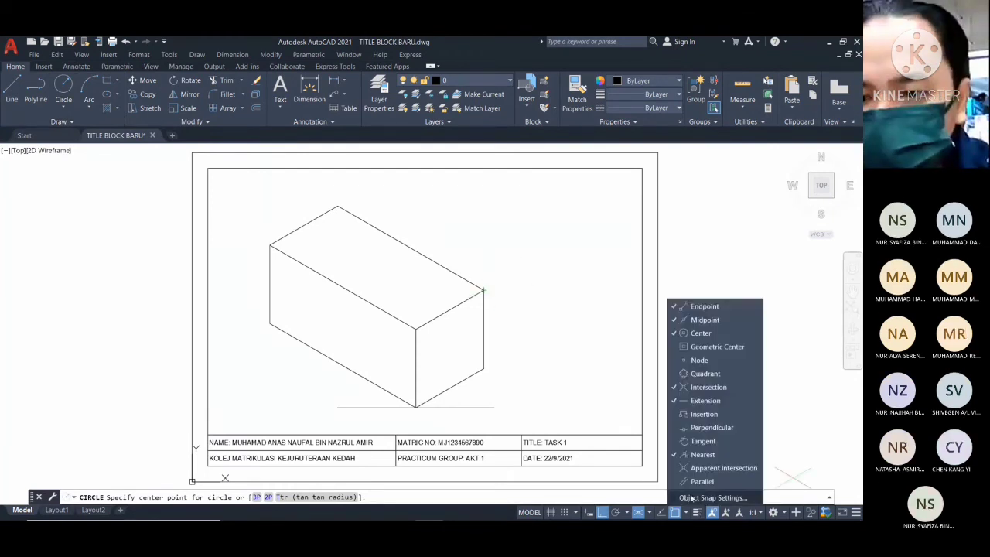
click(494, 266)
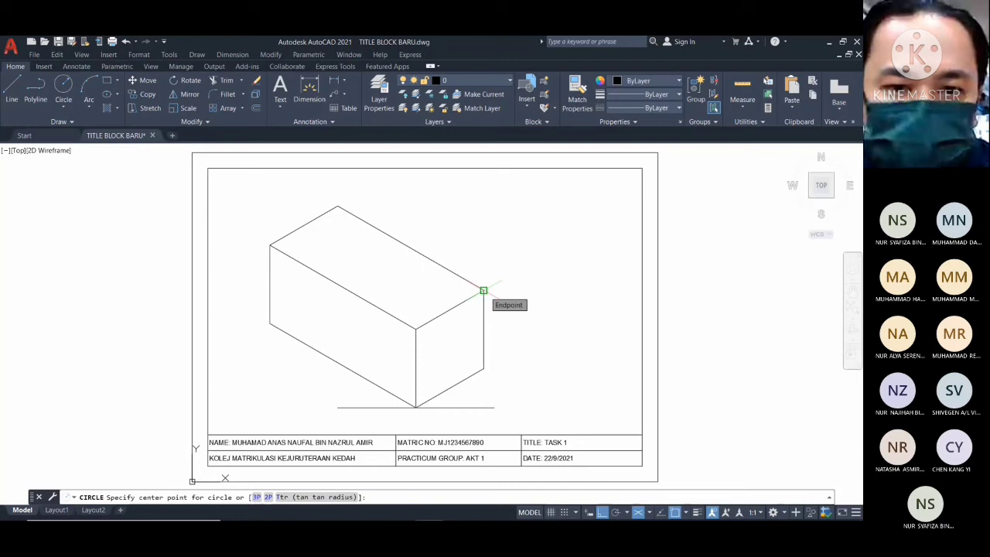
click(411, 247)
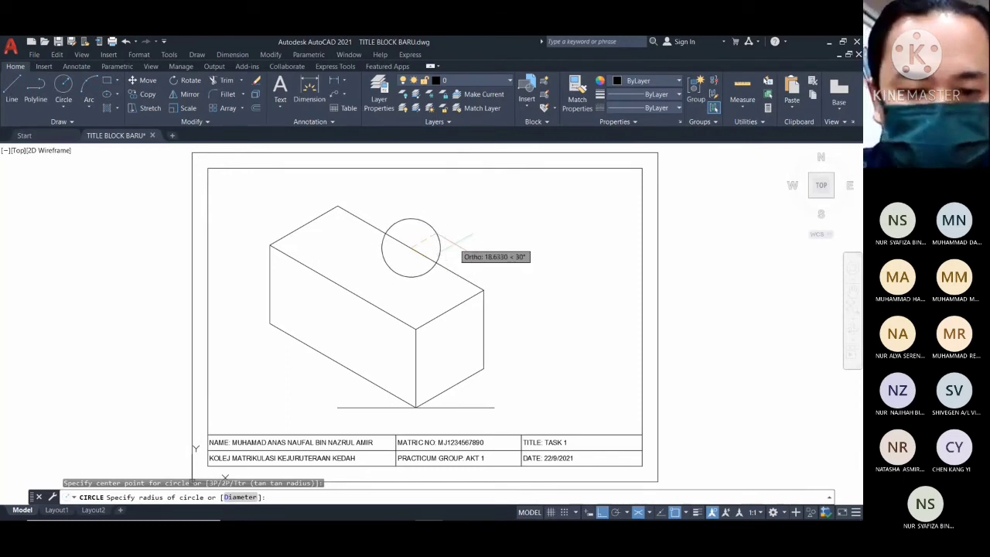
text(20)
key(Return)
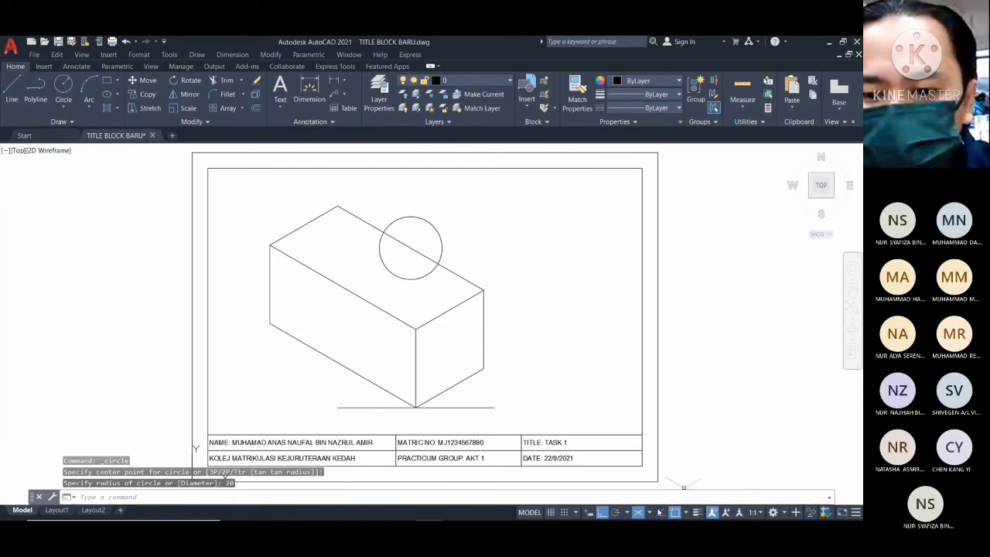
Switch to Isoplane Left and draw a circle of radius 20 centred on the midpoint of the left face's upper edge
click(650, 513)
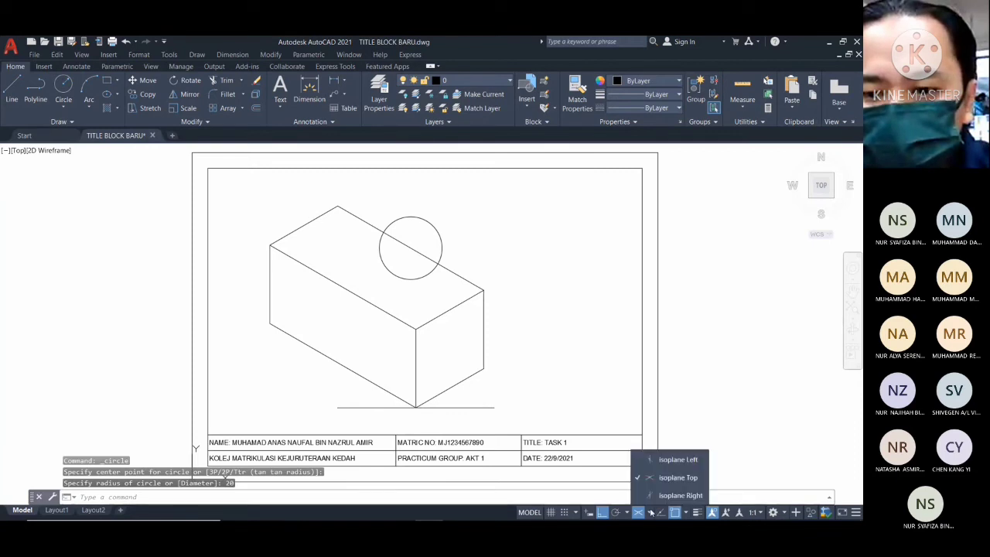
click(653, 460)
click(61, 107)
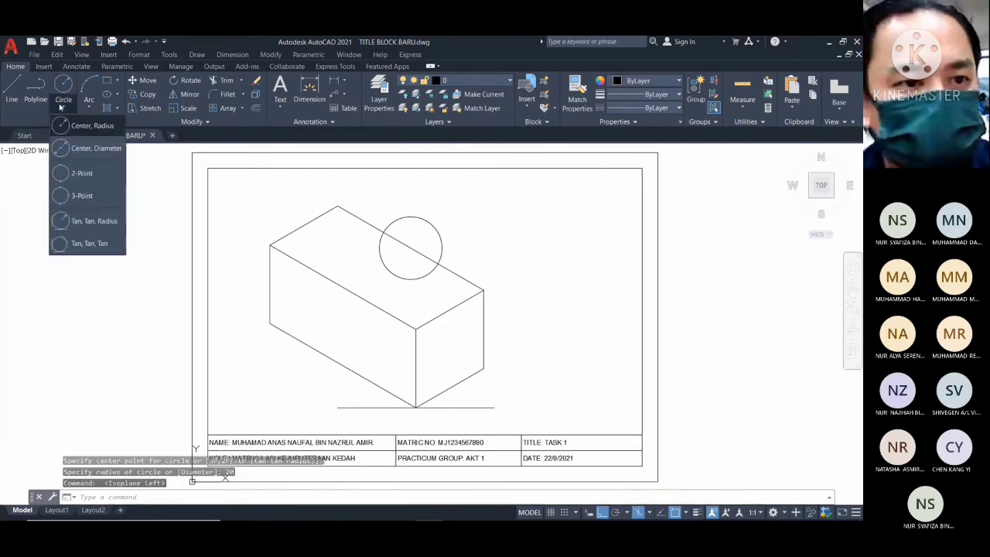
click(82, 126)
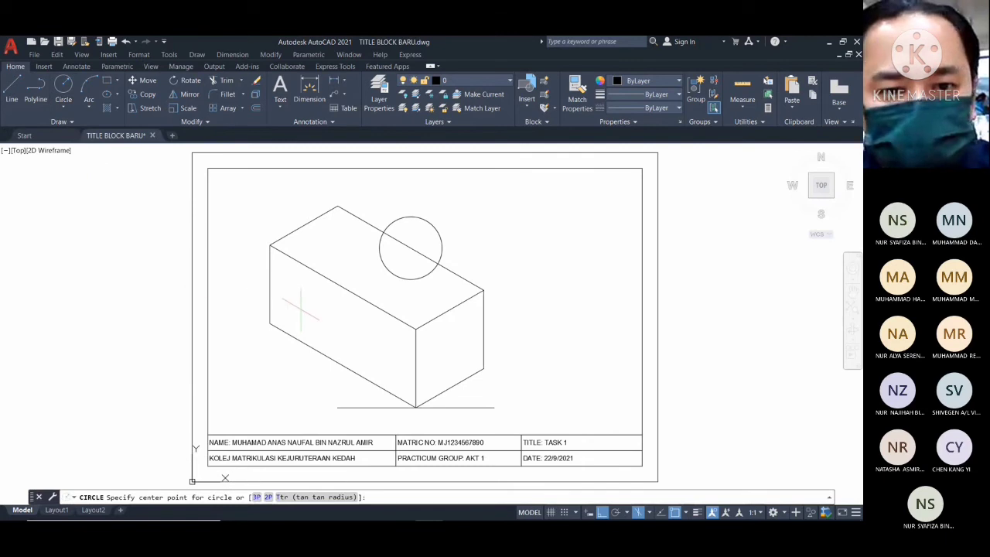
click(343, 287)
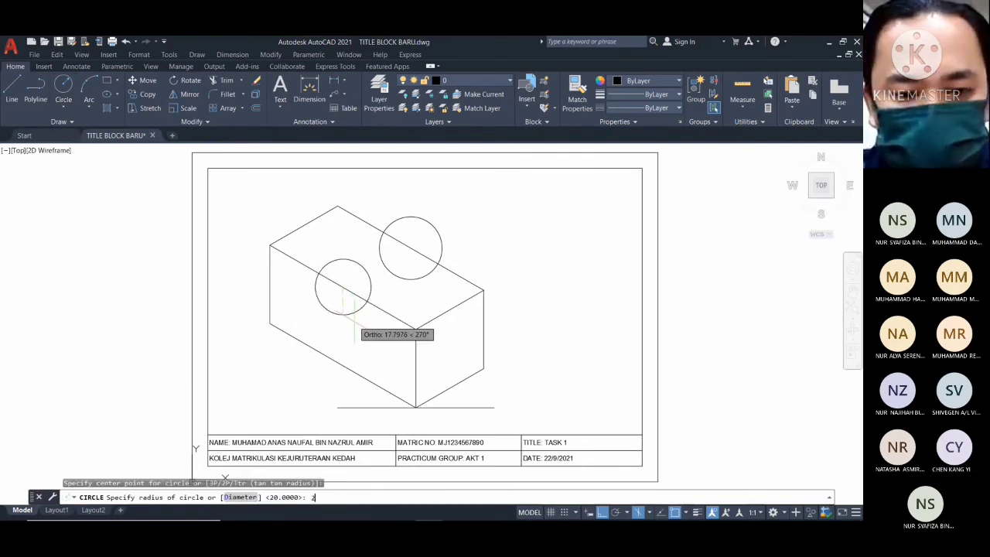
text(20)
key(Return)
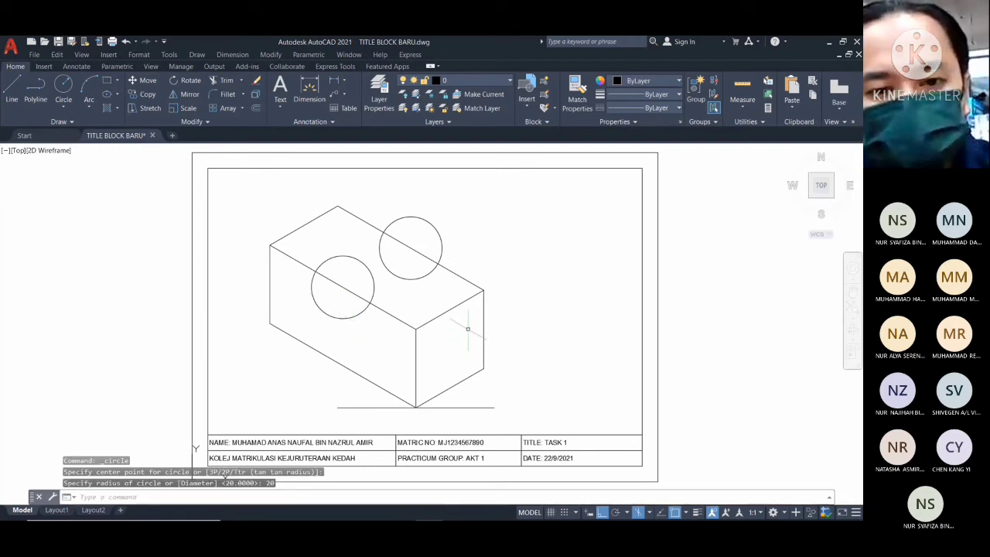
Switch to Isoplane Right and draw a circle of radius 20 centred on the midpoint of the right face's upper edge
click(649, 513)
click(659, 499)
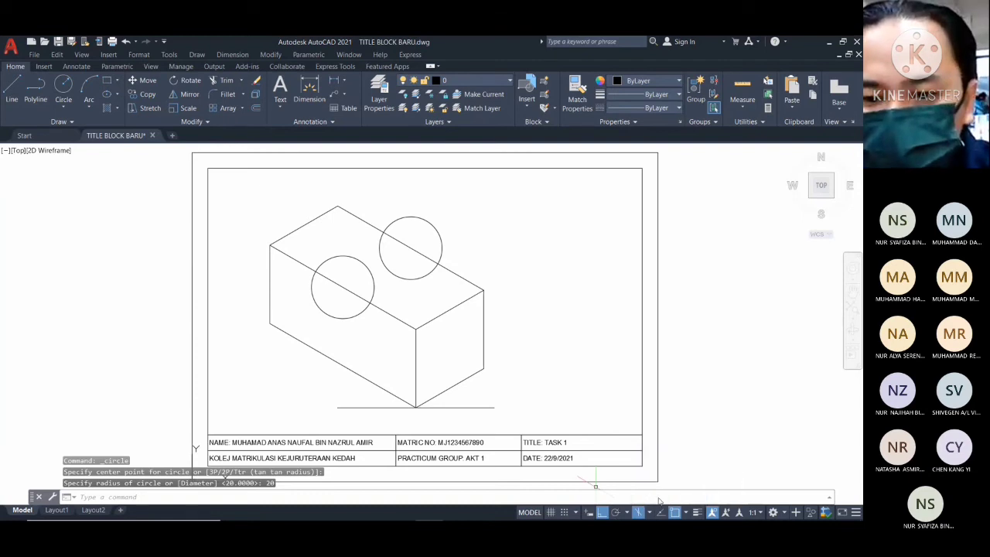
click(63, 108)
click(73, 132)
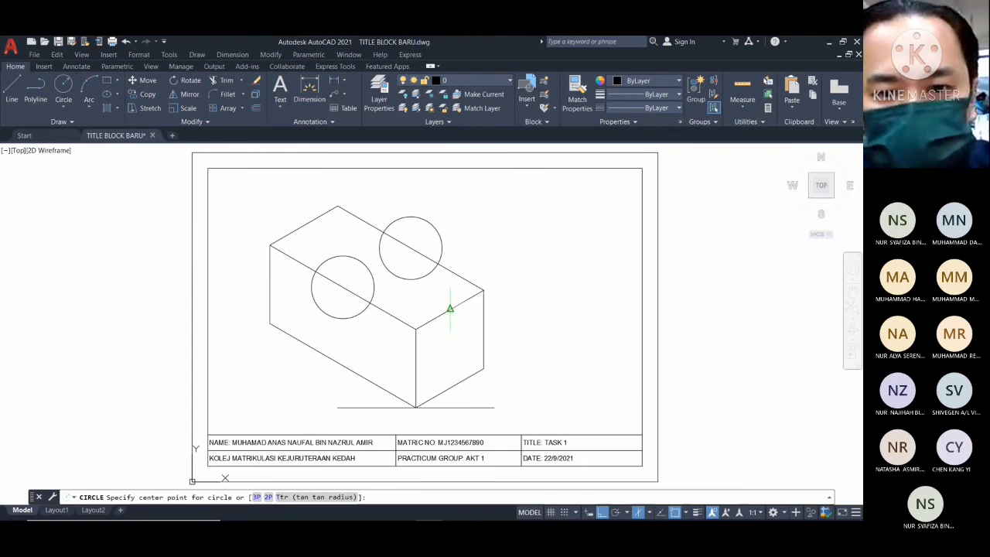
click(449, 309)
text(20)
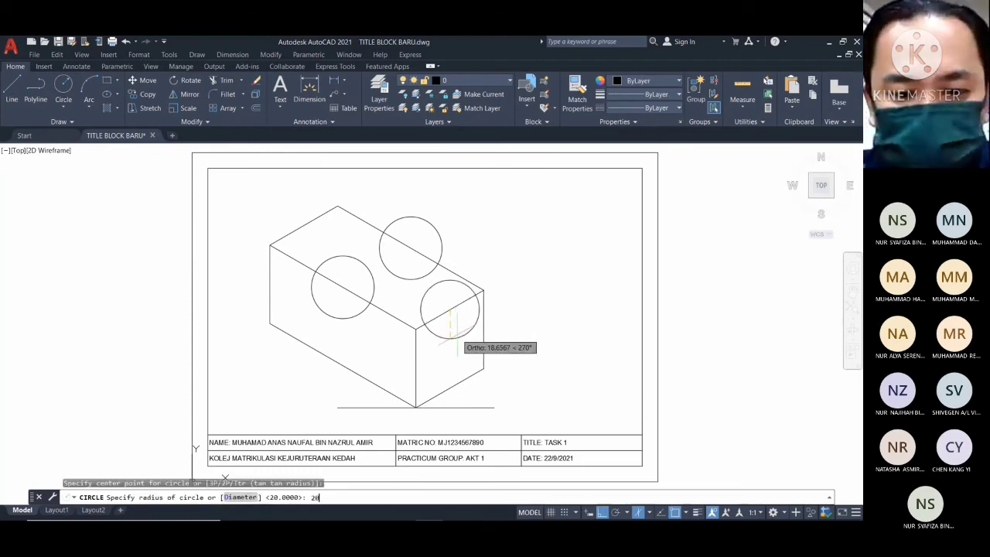
key(Return)
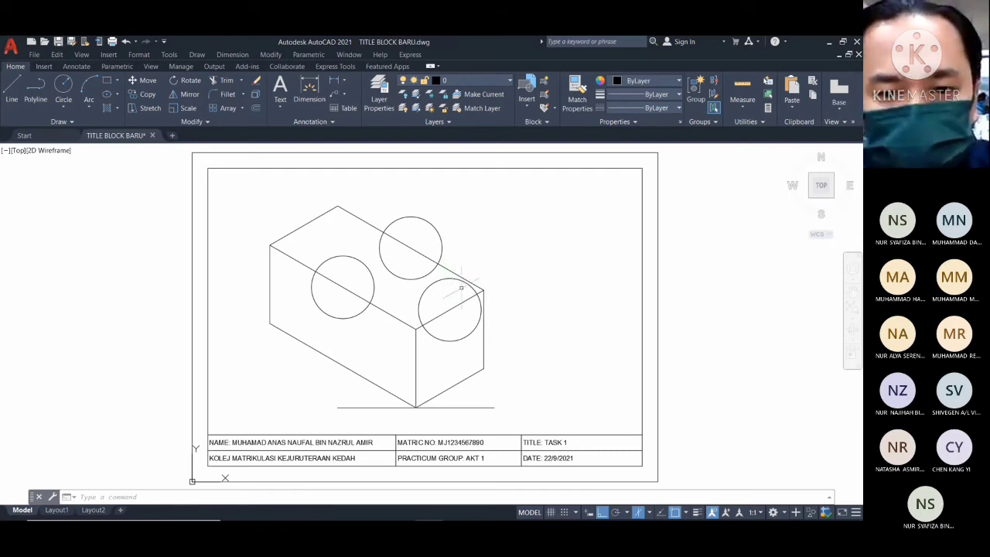
Erase the three circles centred on the box's edges
mouse_move(475, 520)
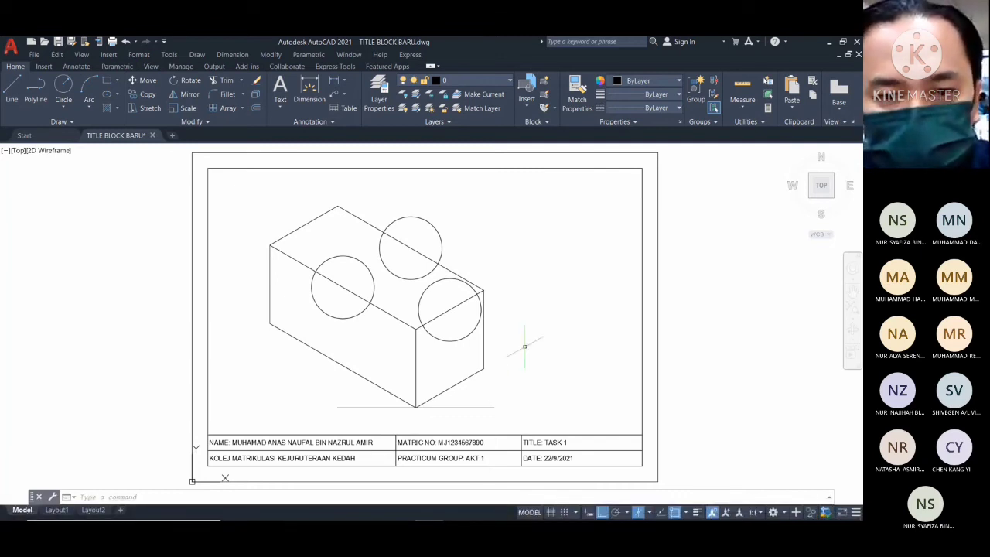
click(256, 80)
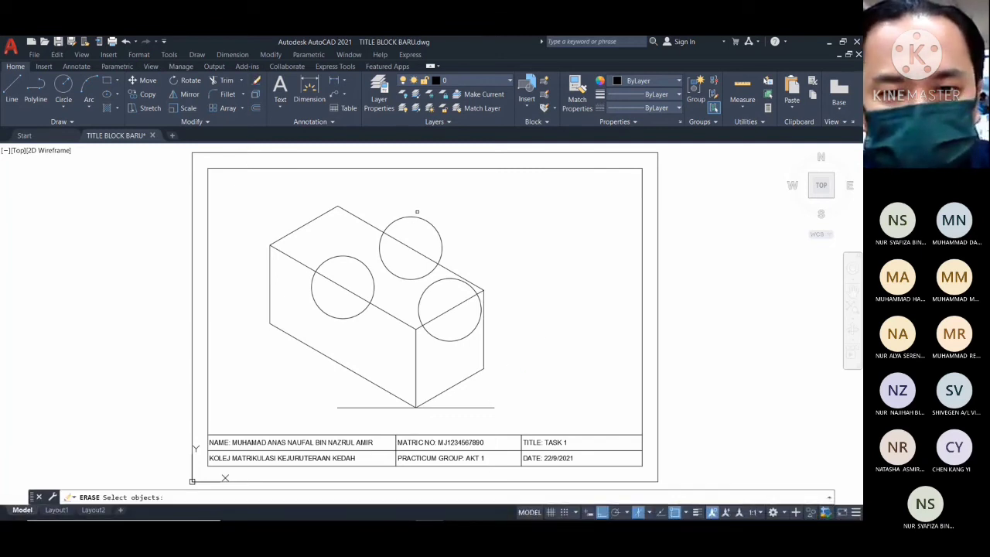
click(416, 213)
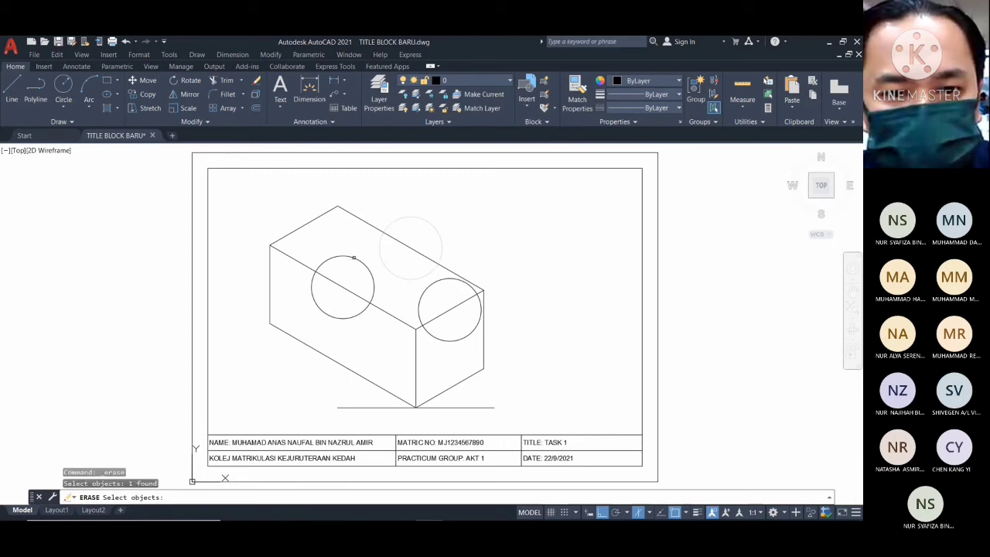
click(353, 257)
click(447, 278)
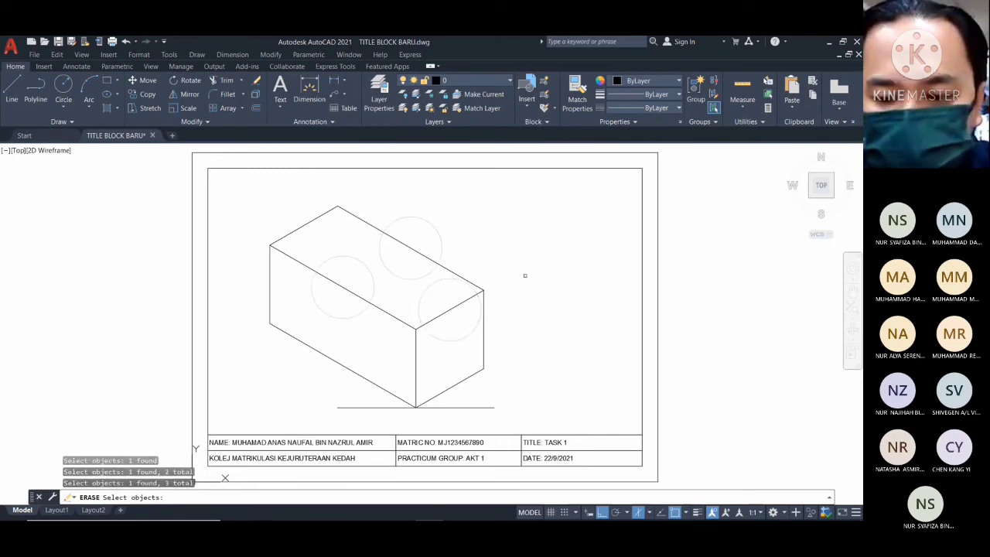
key(Return)
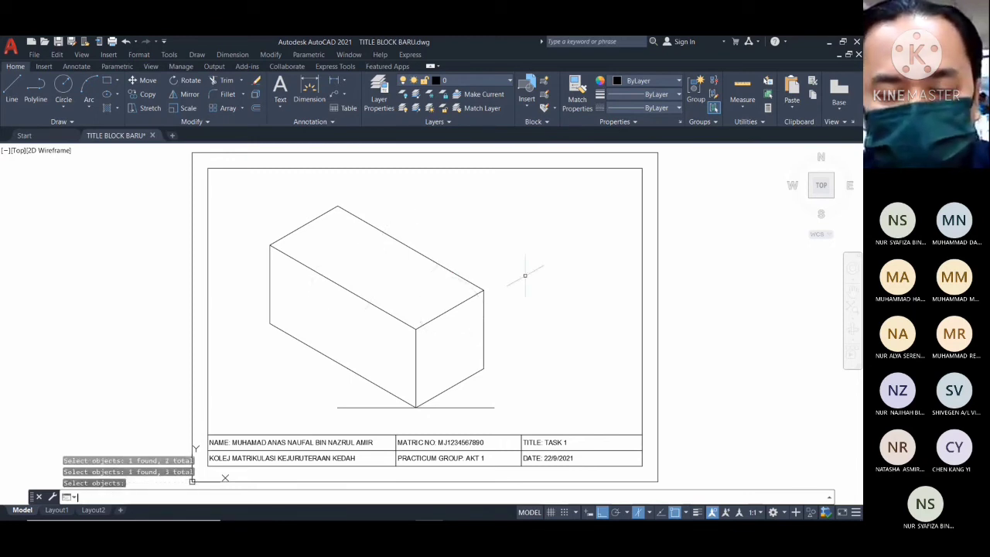
Minimise the open windows, open the desktop image TASK 5 ISOMETRIC DRAWING.png and fit its window to the full height of the screen's left side
click(829, 42)
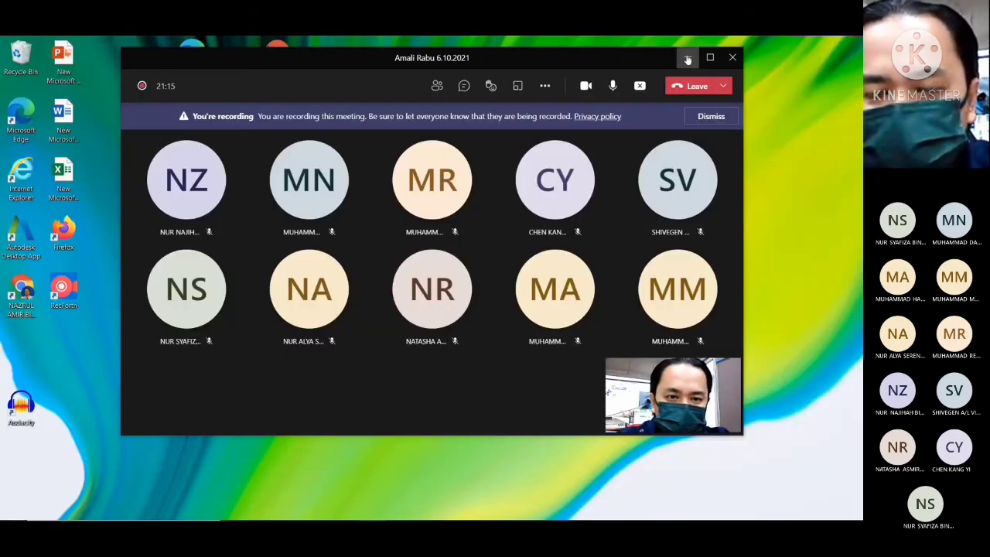
click(687, 59)
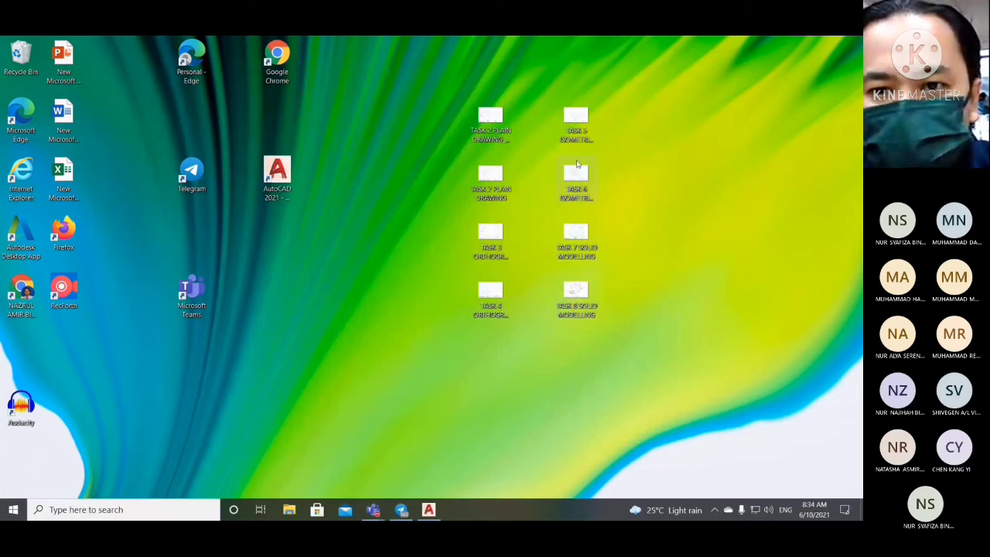
double_click(574, 127)
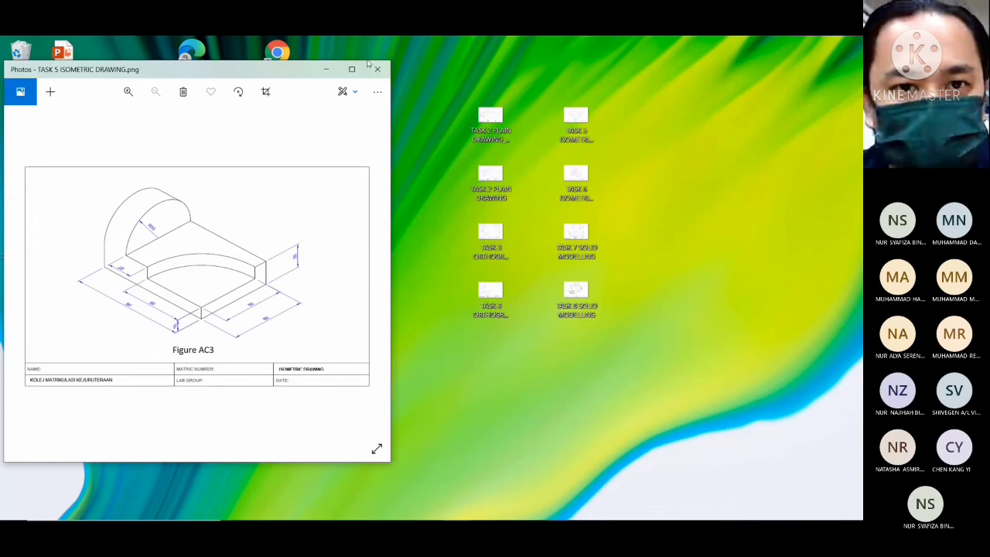
drag(381, 61, 381, 37)
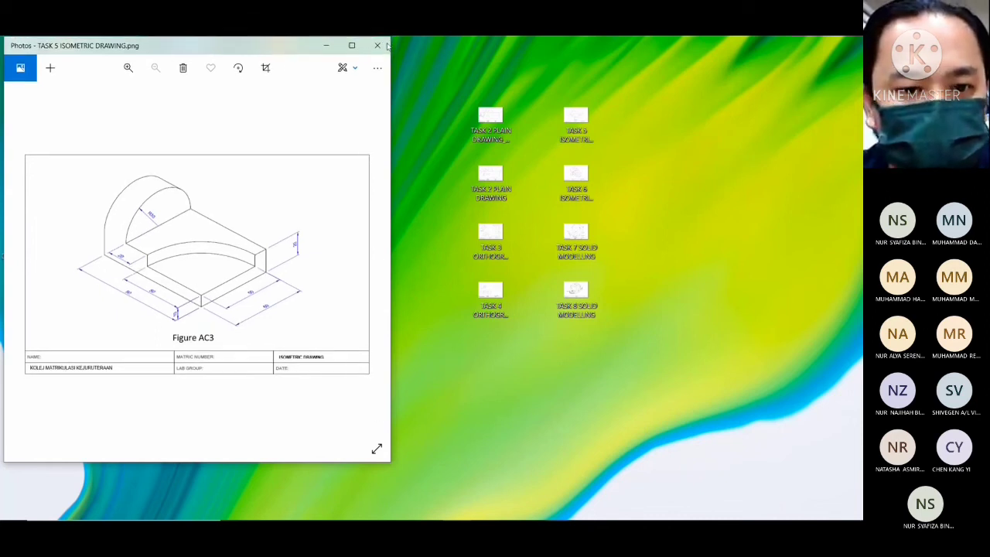
drag(392, 462, 409, 519)
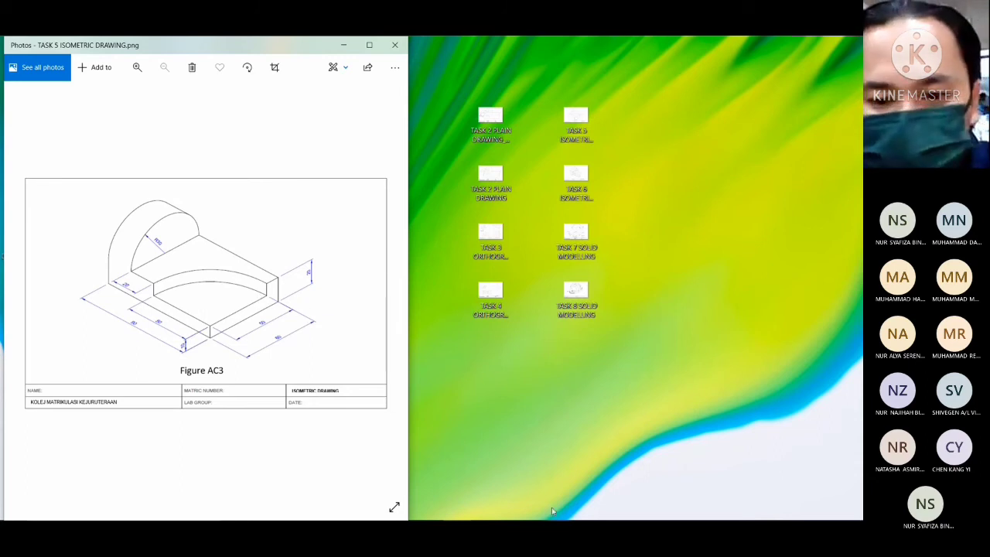
Switch back to AutoCAD and resize its window to sit beside the reference image at full screen height
mouse_move(551, 516)
click(428, 508)
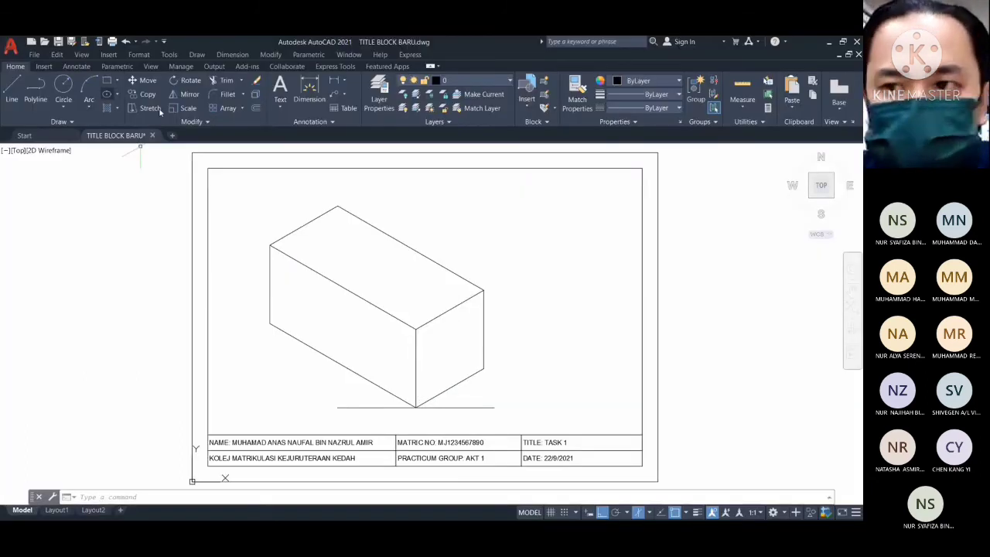
click(841, 41)
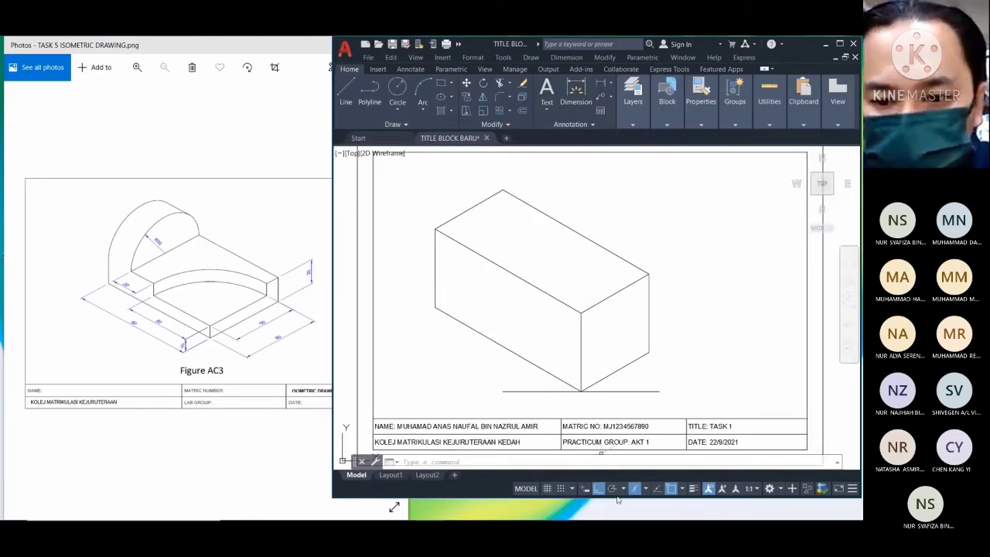
drag(619, 498, 619, 520)
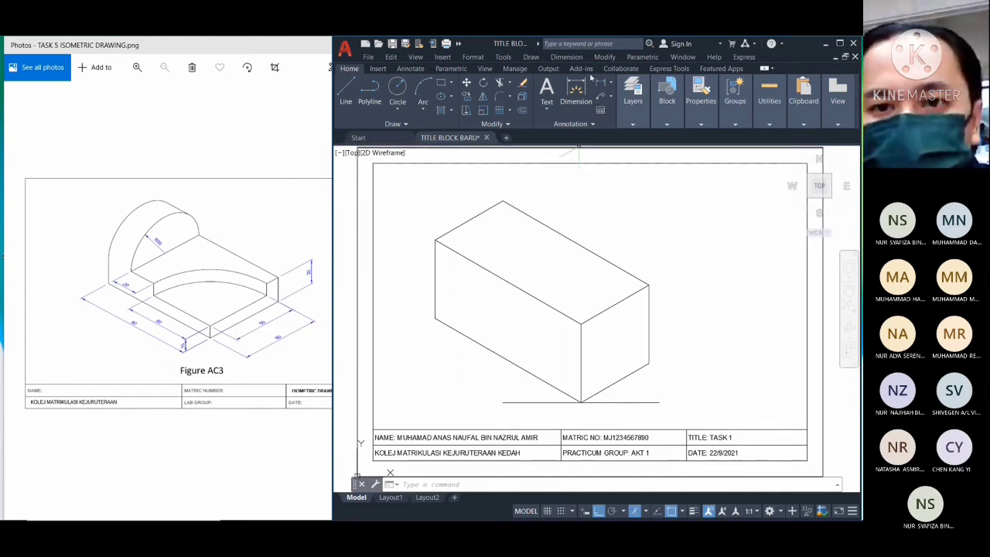
Draw an isocircle on the right face, centred on its upper edge's midpoint with the radius reaching that edge's back endpoint
click(531, 58)
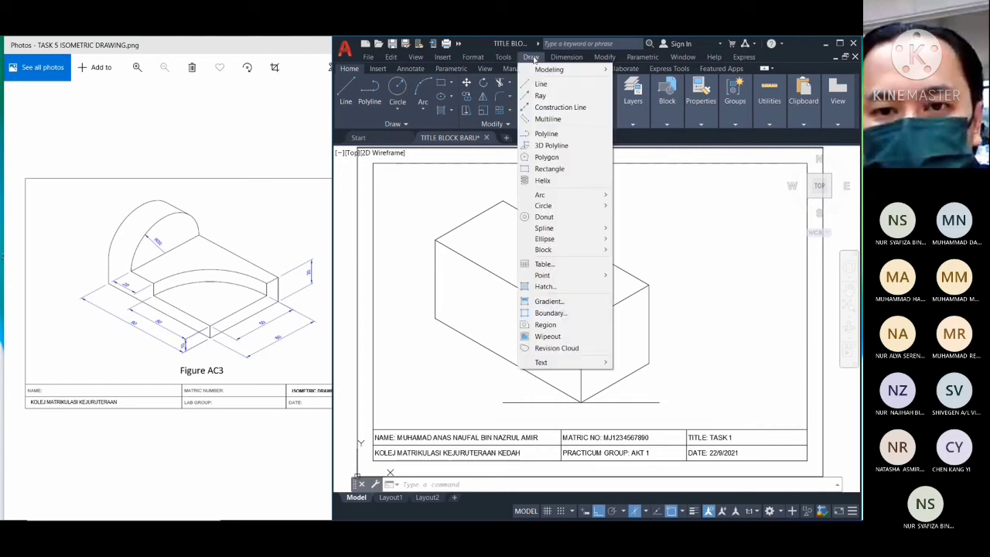
mouse_move(591, 240)
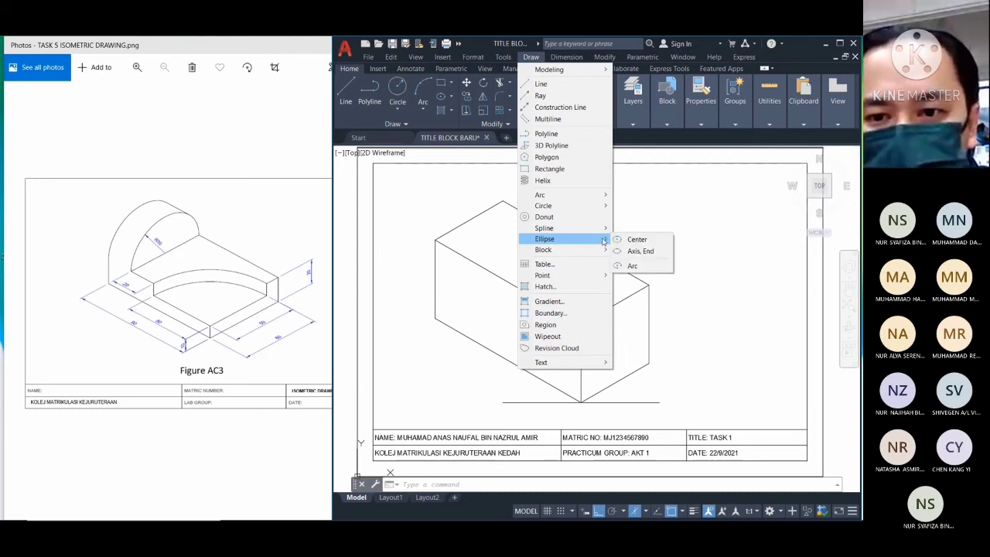
click(648, 252)
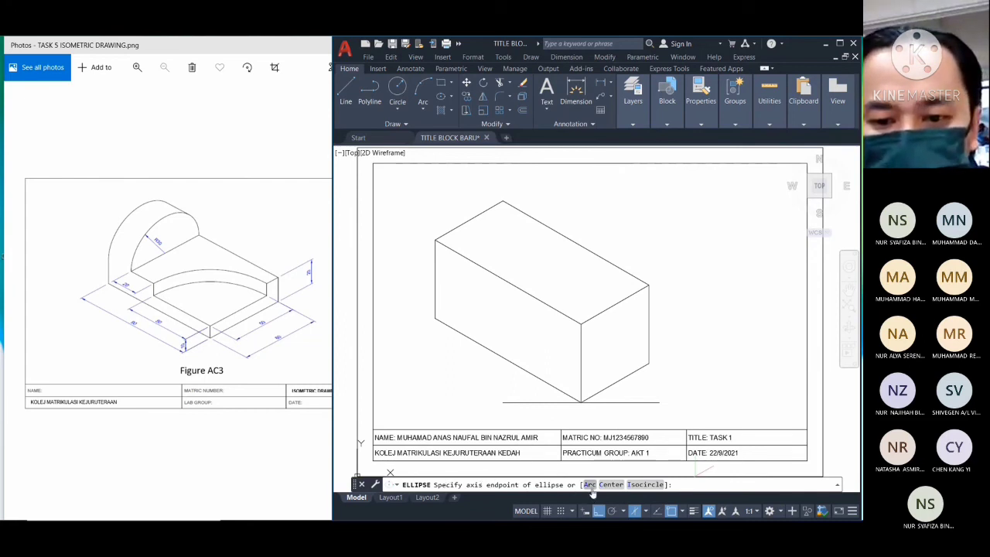
click(645, 484)
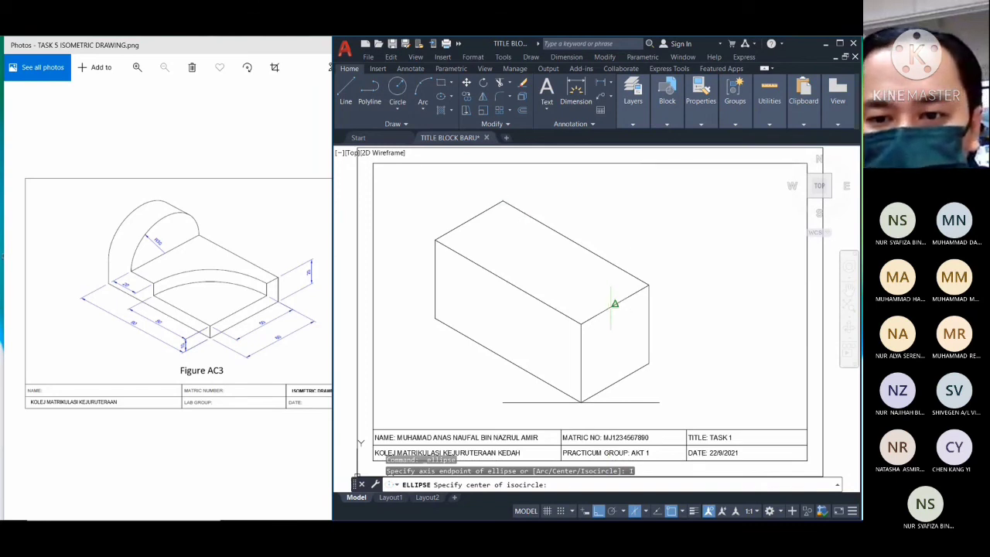
click(615, 303)
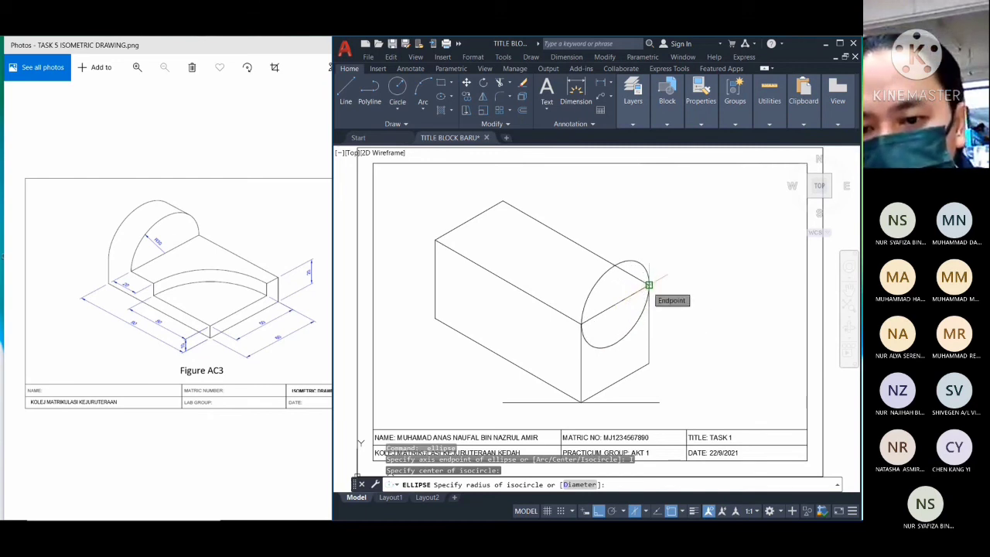
click(648, 285)
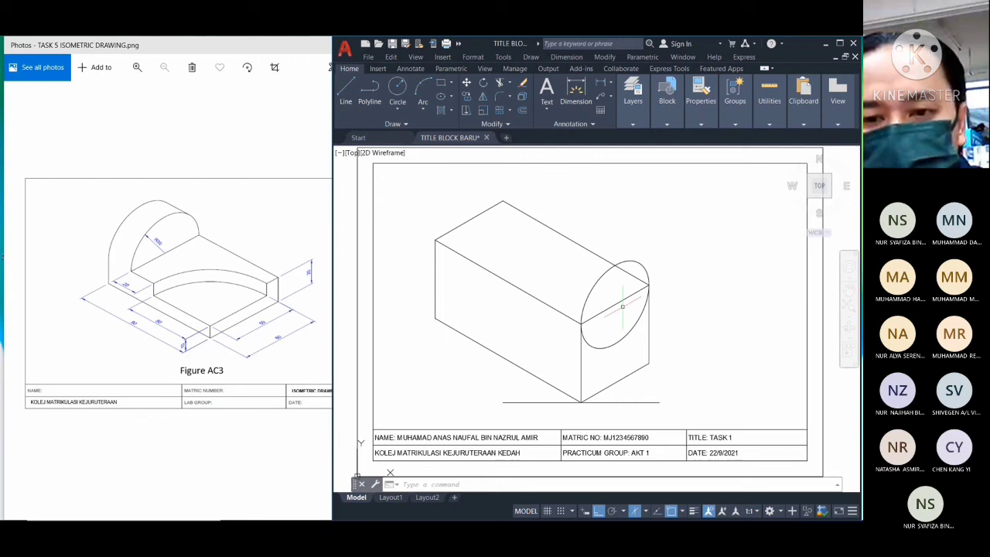
Switch to Isoplane Left and draw an isocircle of radius 30 centred on the midpoint of the left face's upper edge
click(646, 511)
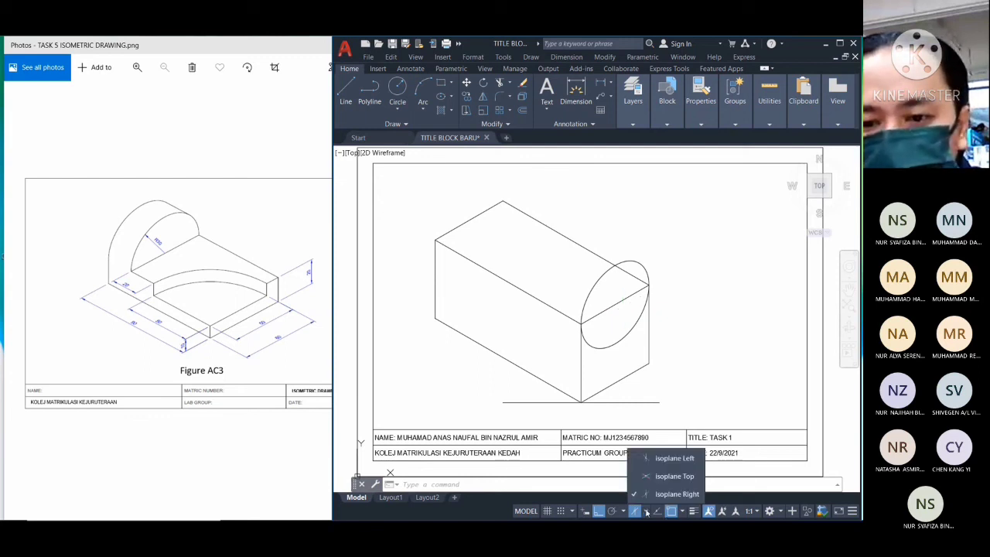
click(670, 458)
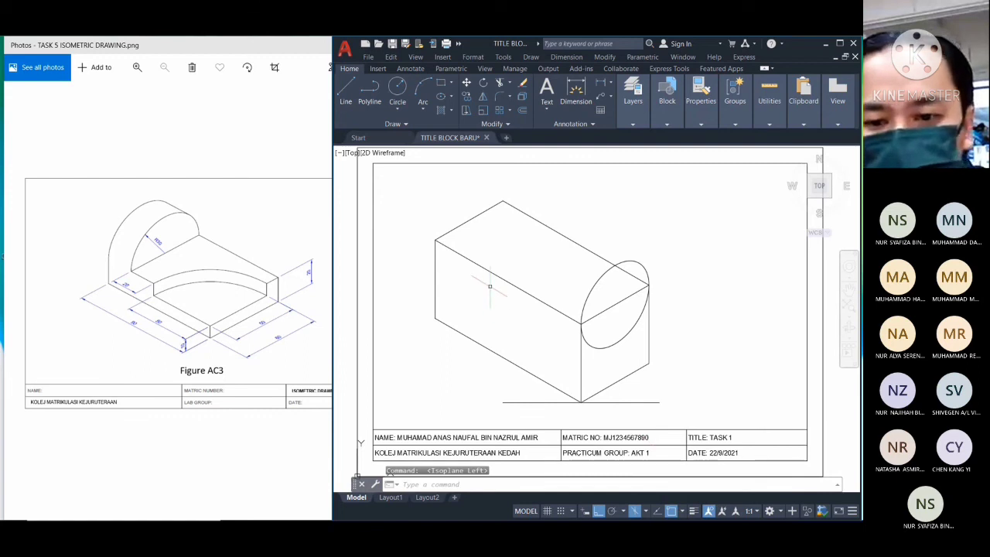
click(532, 57)
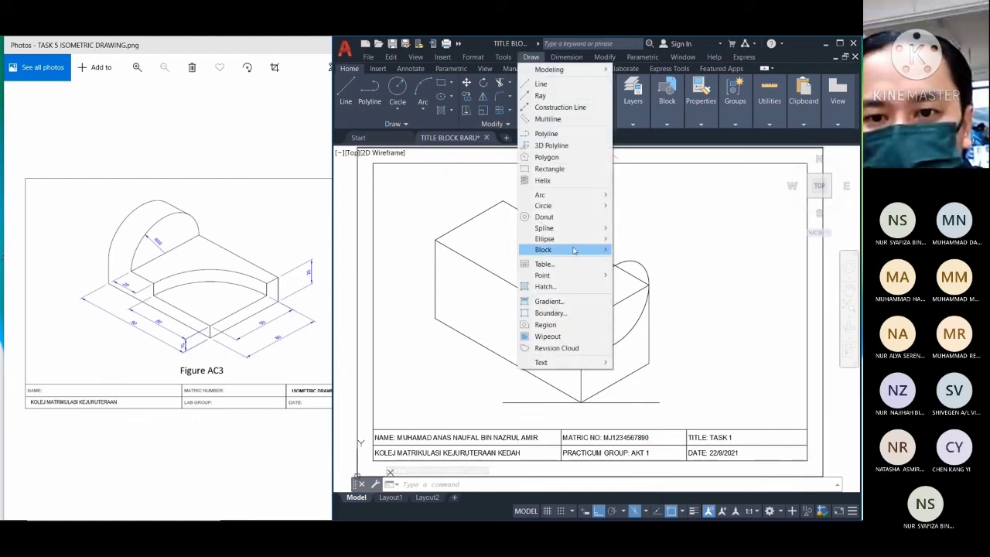
mouse_move(580, 239)
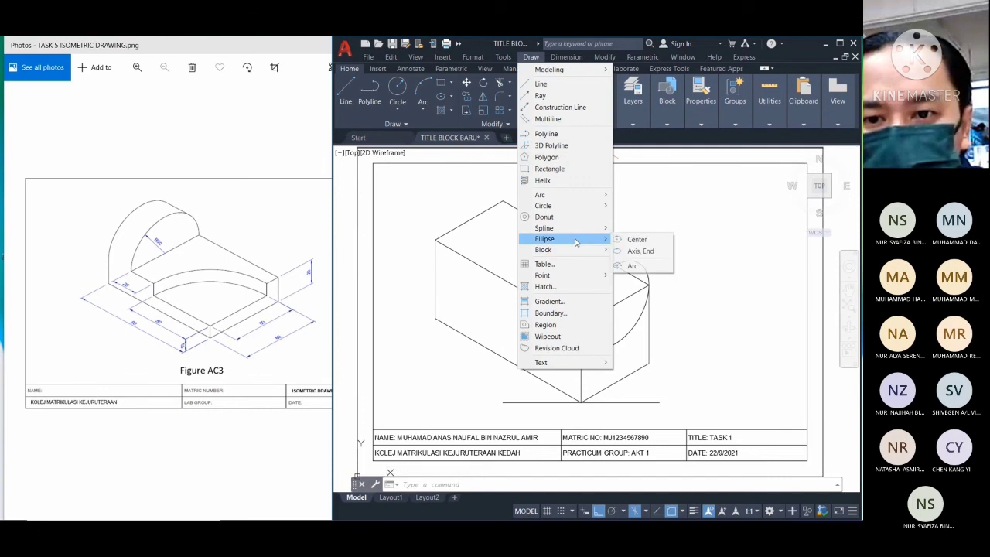
click(634, 252)
text(I)
key(Return)
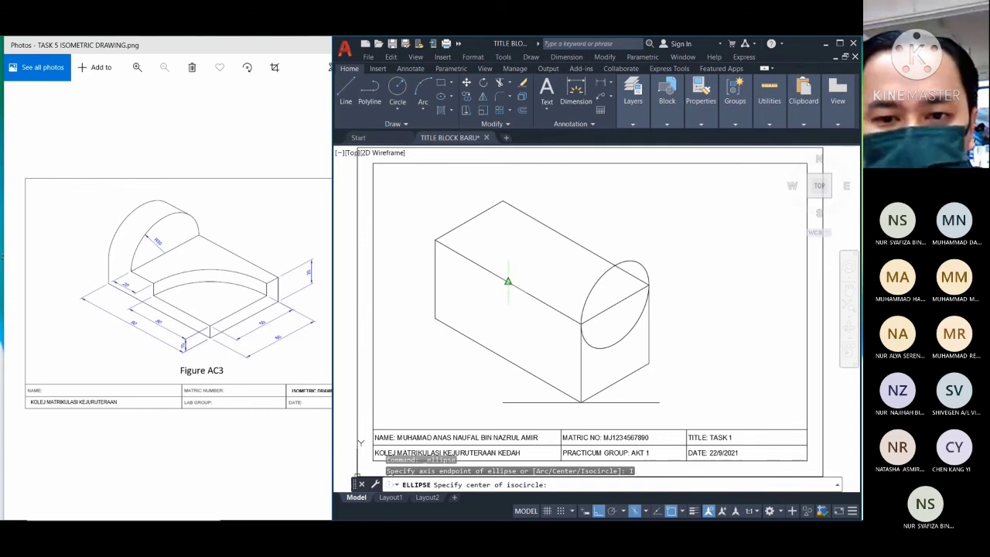
click(508, 281)
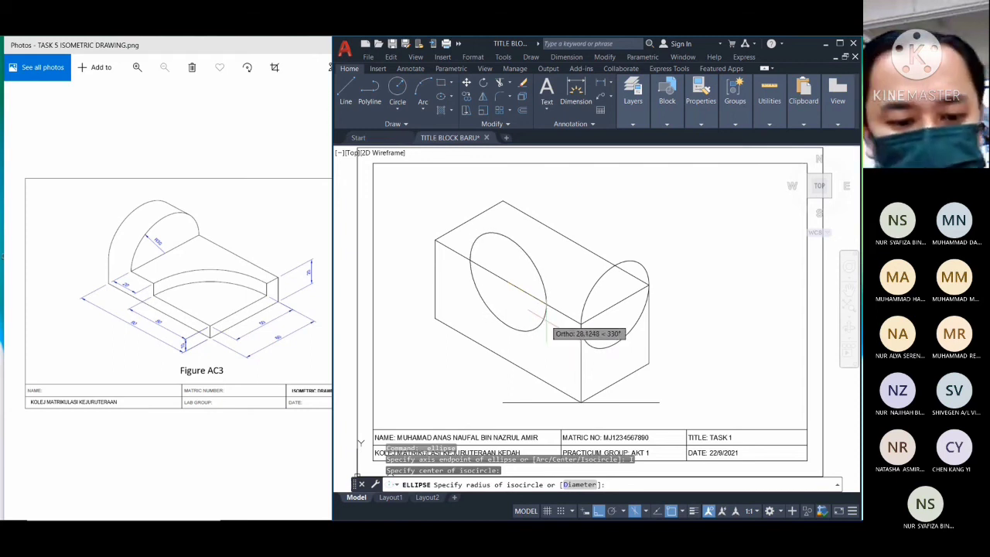
text(30)
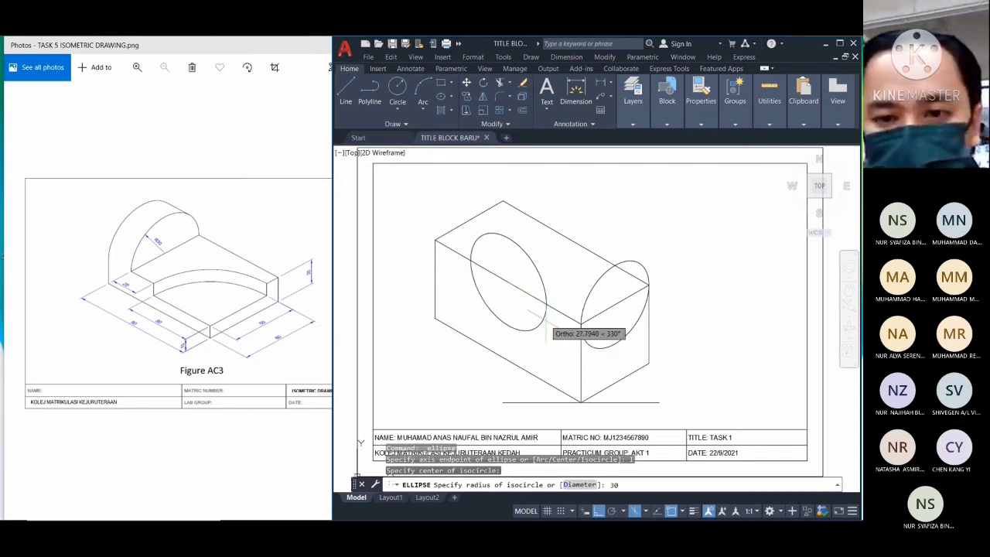
key(Return)
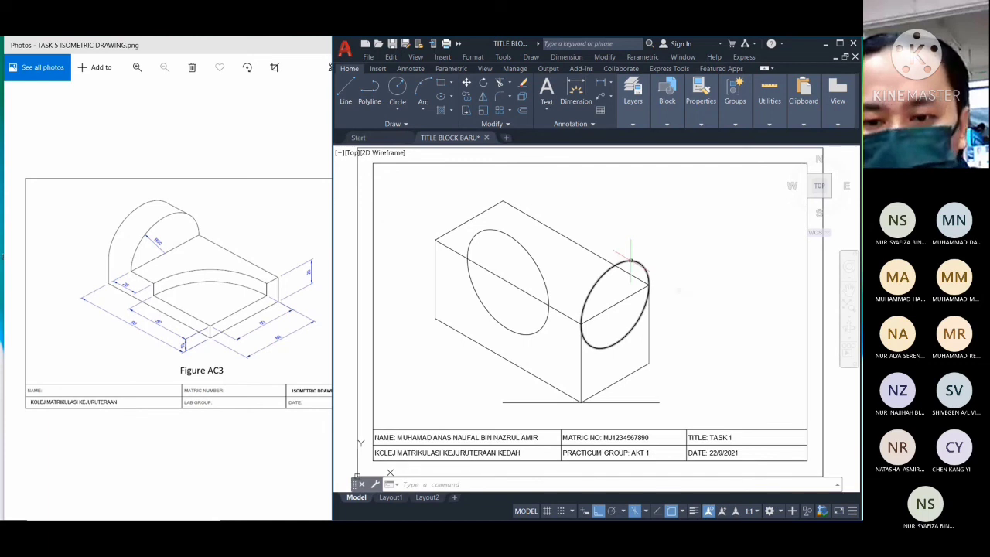
Switch to Isoplane Top and draw an isocircle with a radius of about 20 centred on the midpoint of the top face's back right edge
click(647, 510)
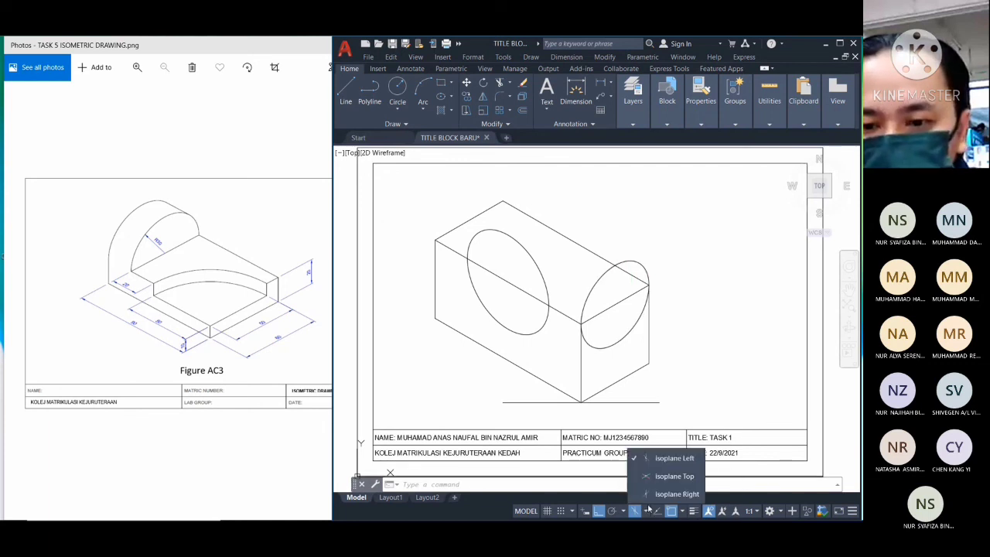
click(673, 476)
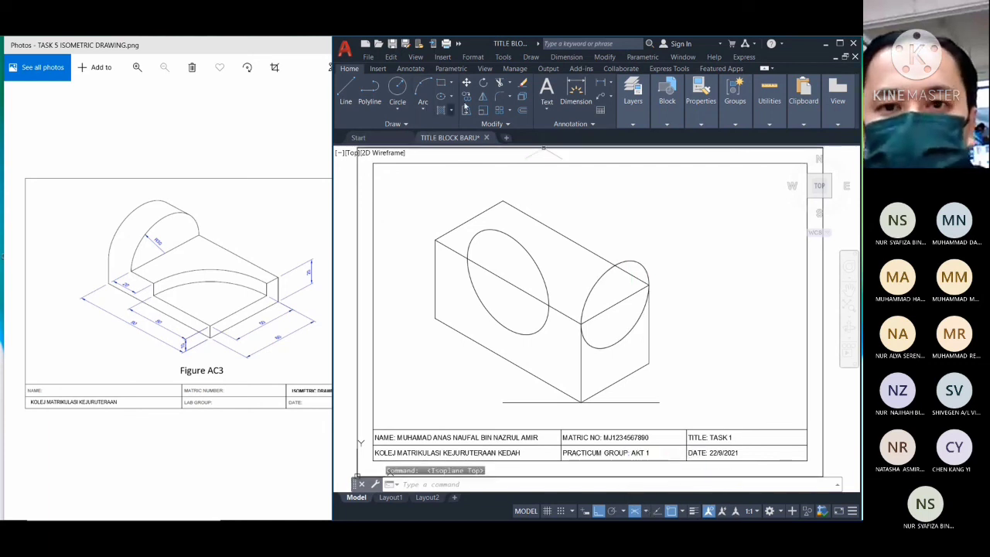
click(480, 485)
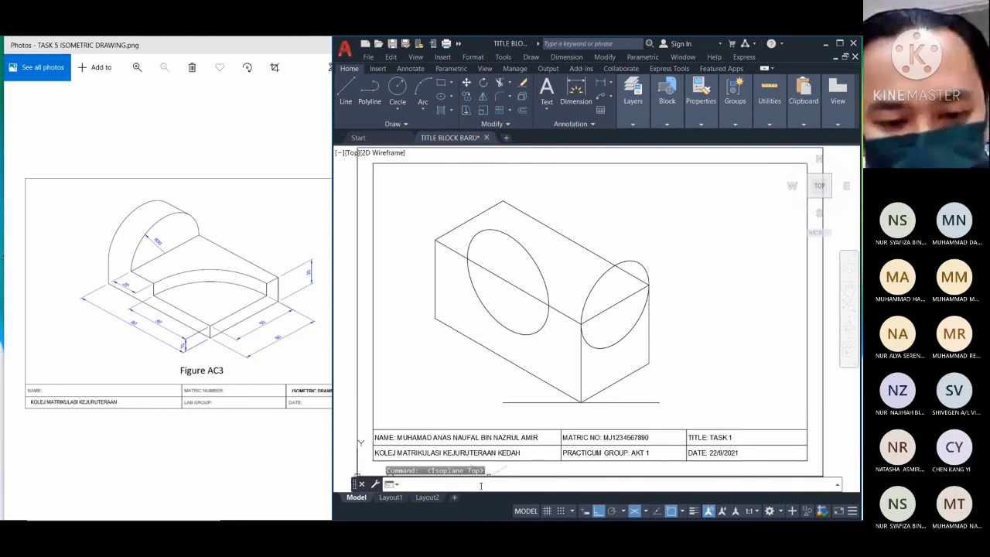
text(E)
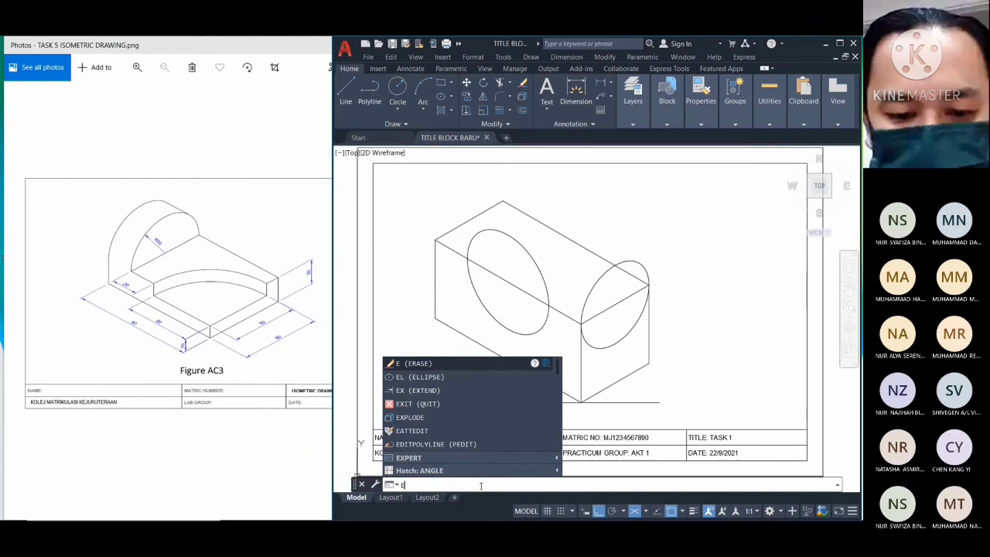
text(LLIPSe)
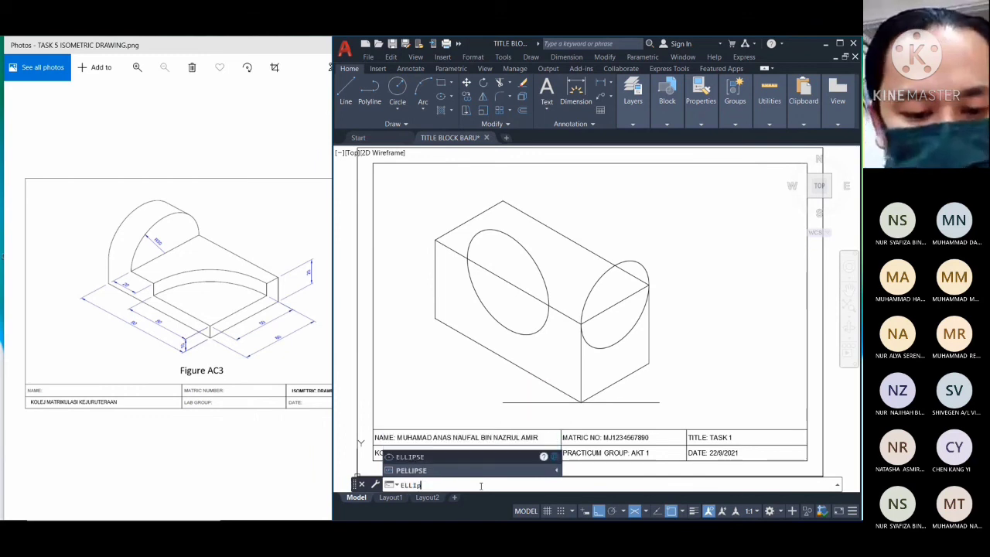
key(Return)
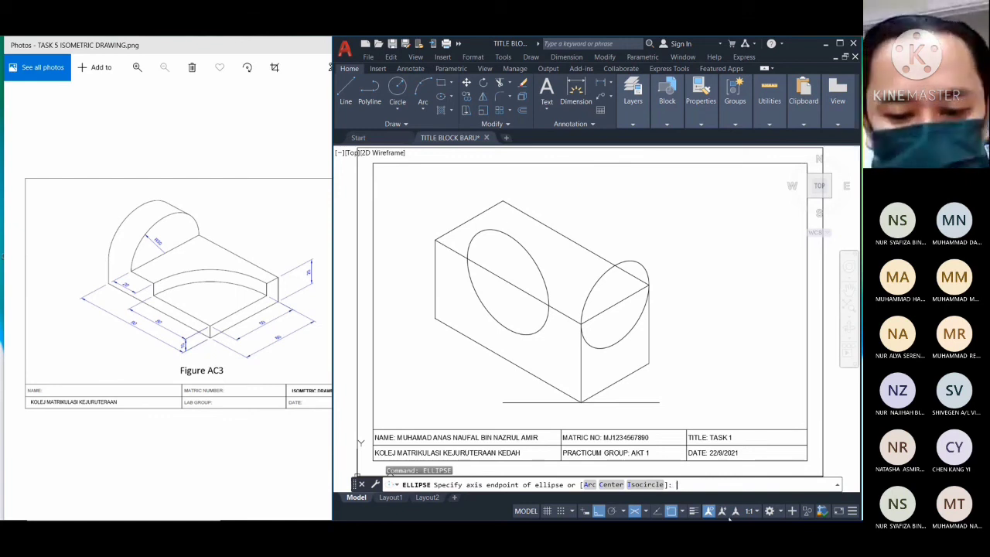
text(i)
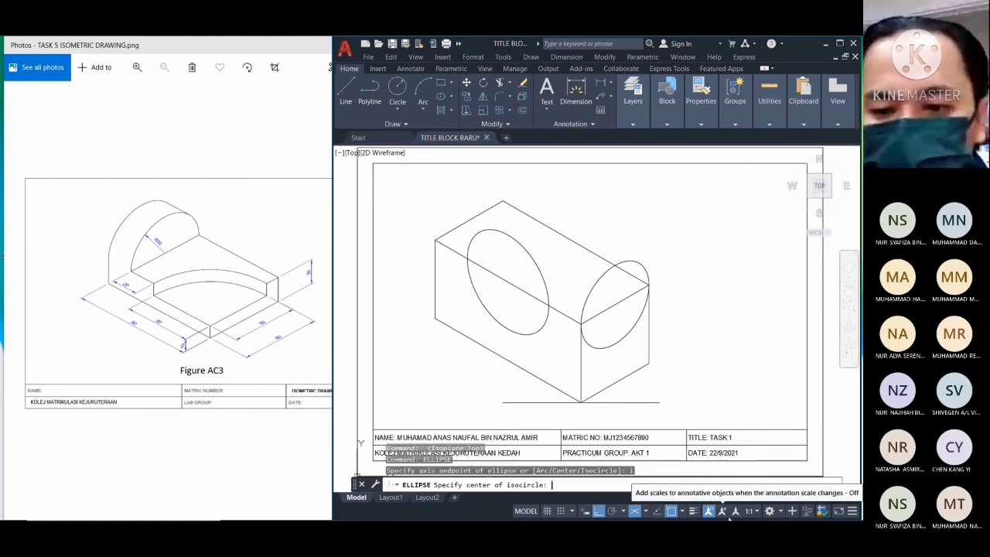
key(Return)
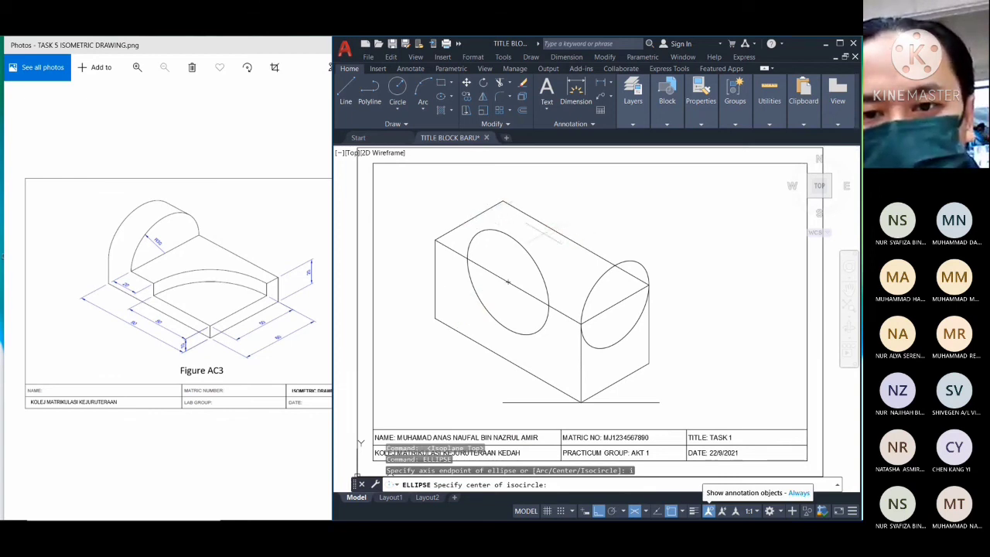
click(576, 243)
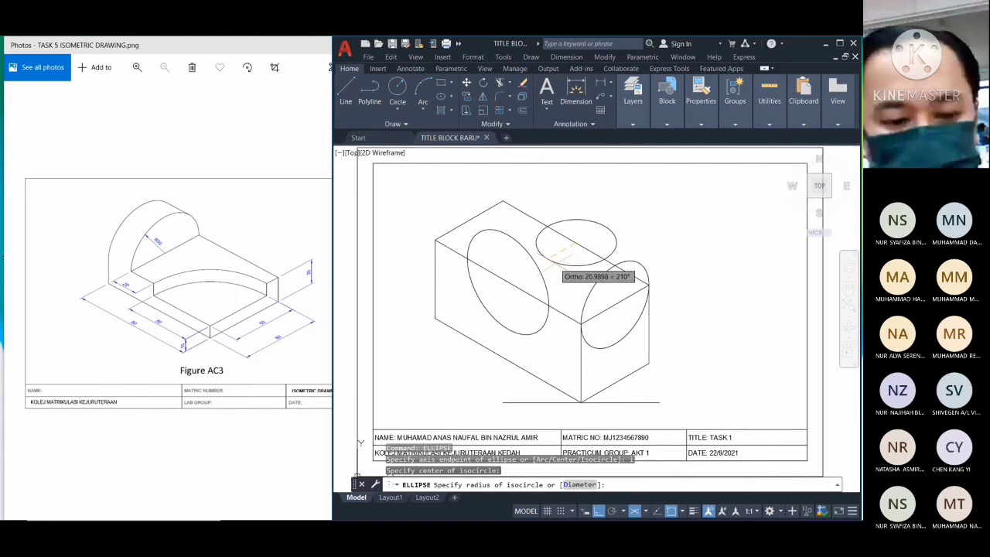
key(Return)
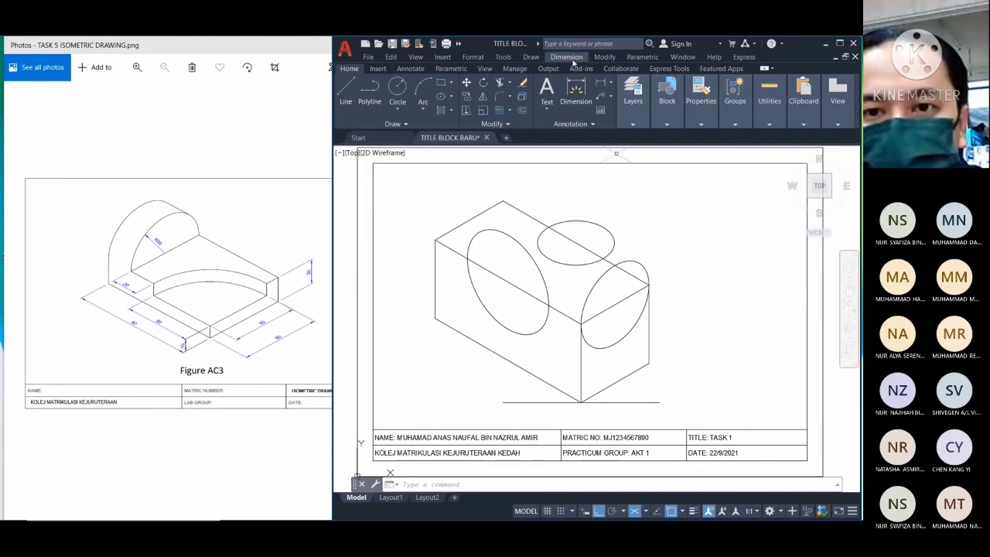
click(530, 56)
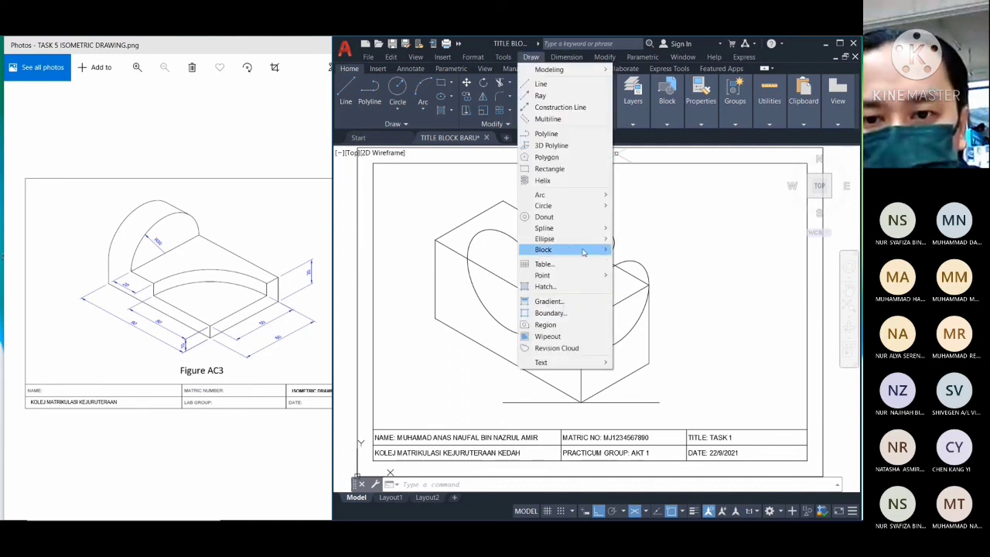
mouse_move(585, 241)
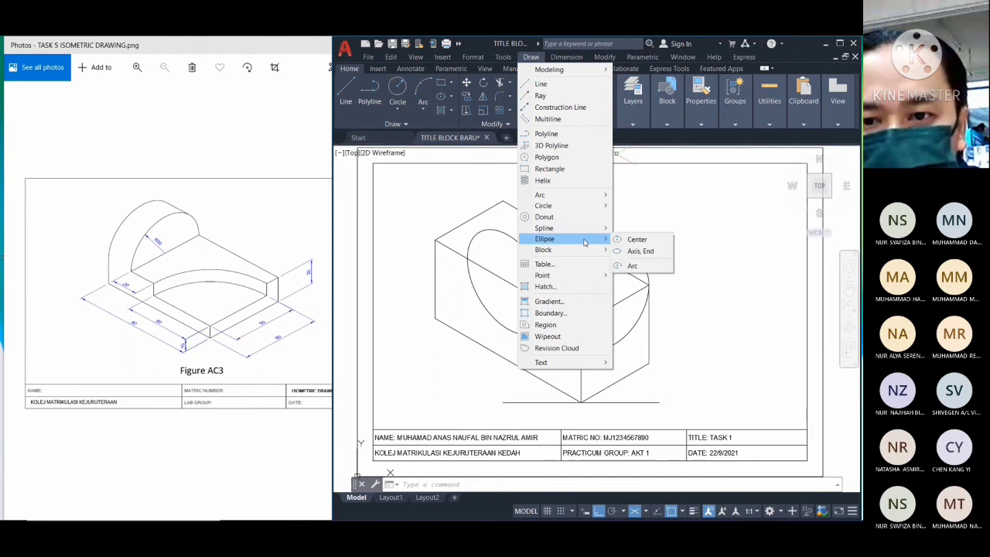
click(640, 250)
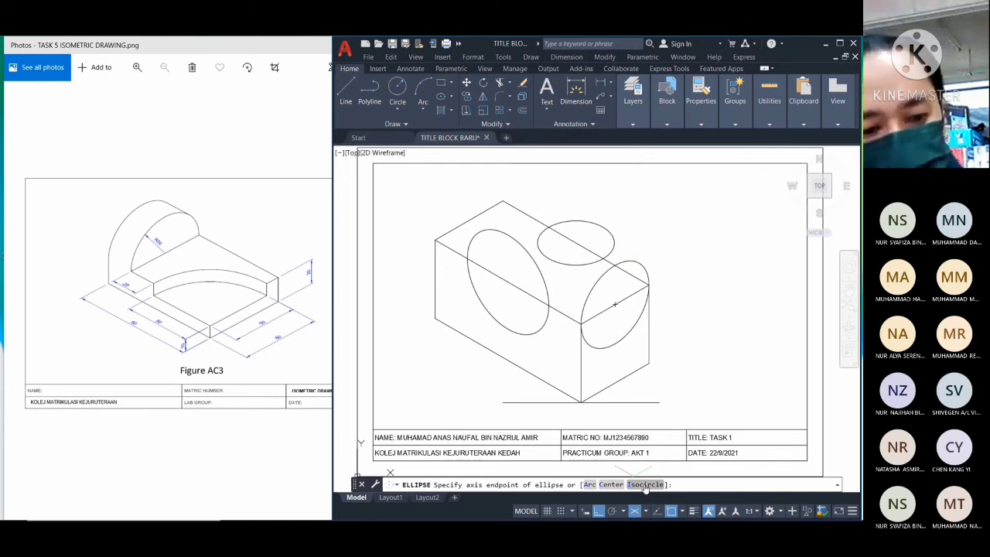
key(Escape)
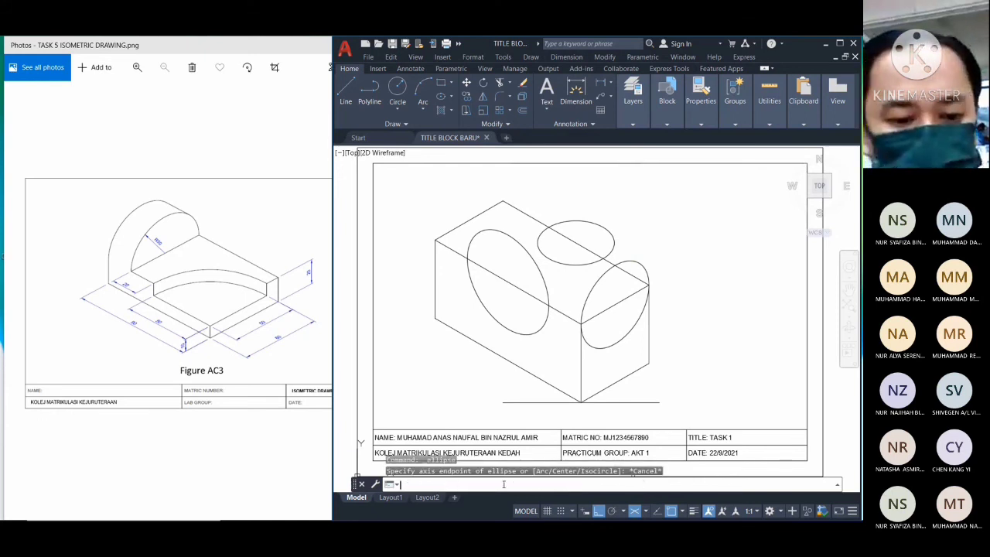
text(ellipse)
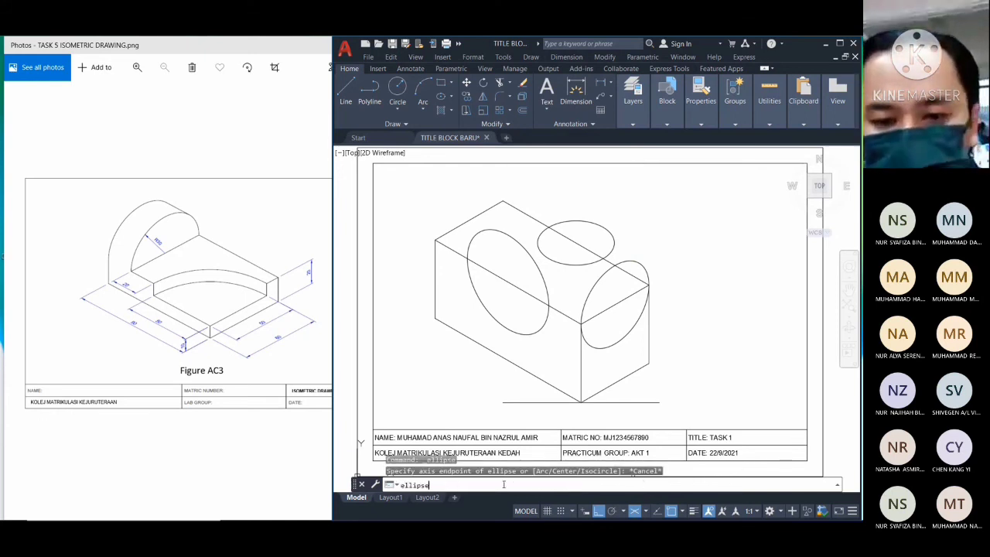
key(Return)
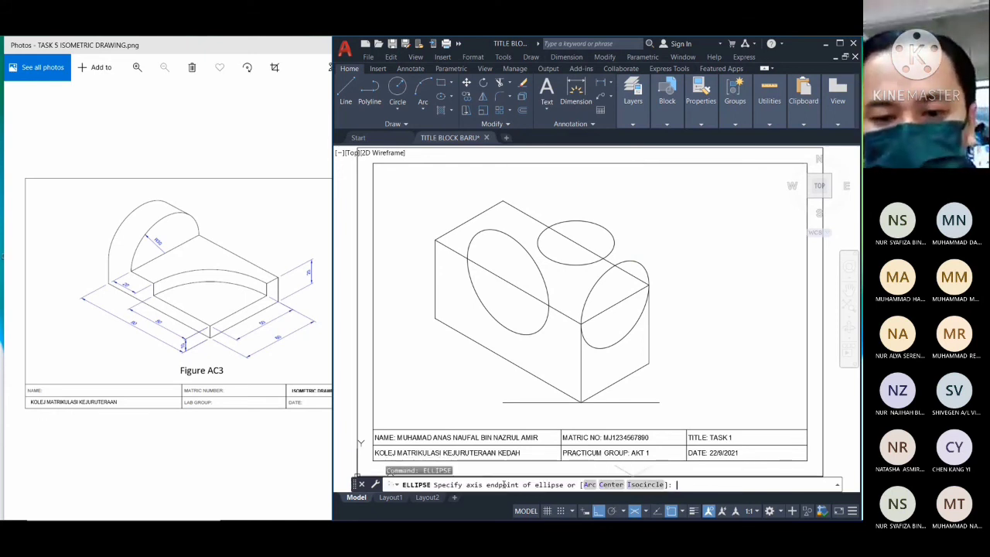
click(640, 484)
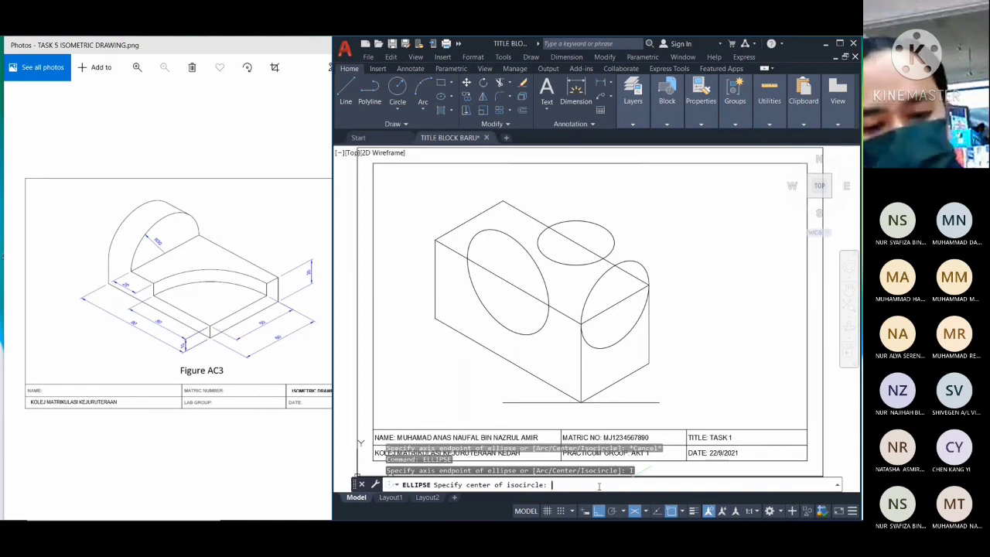
key(Escape)
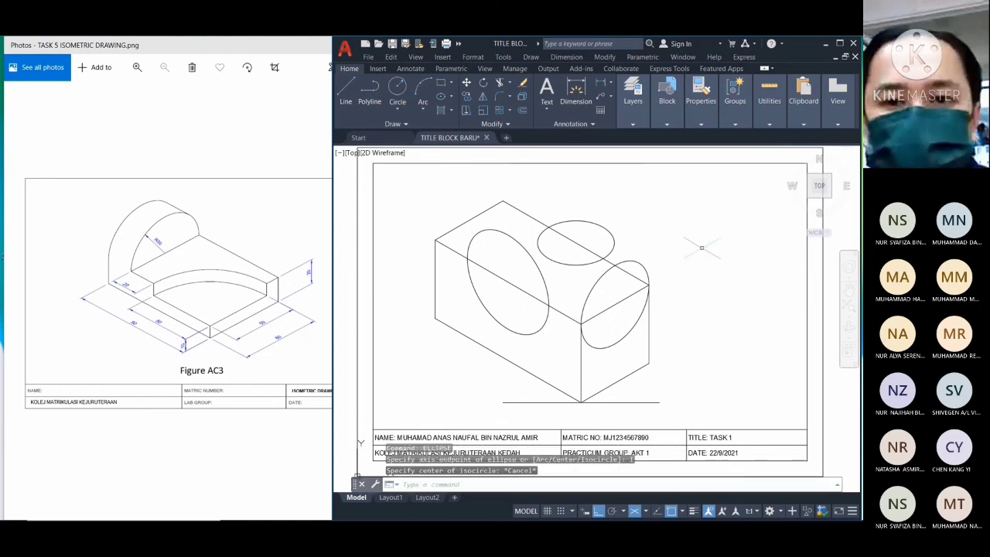